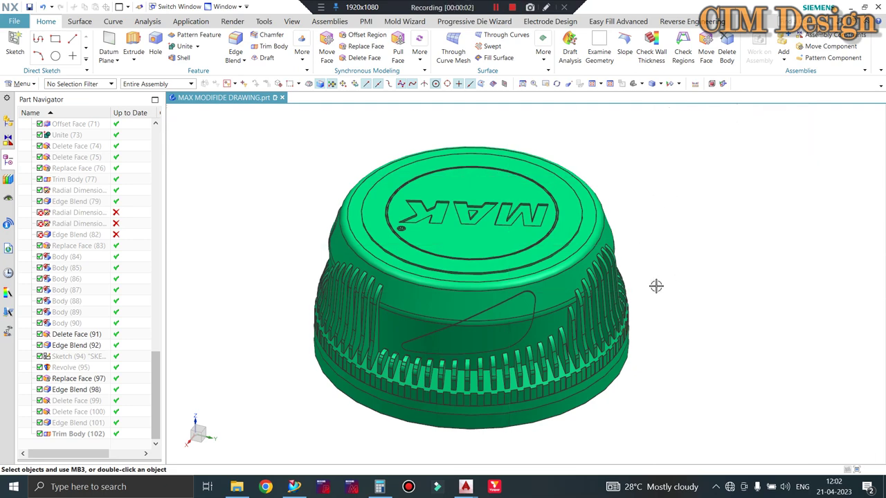
Fit the whole MAK cap in the NX view and zoom in and out on it.
{"action": "scroll", "coordinate": [557, 296], "scroll_direction": "up", "scroll_amount": 2}
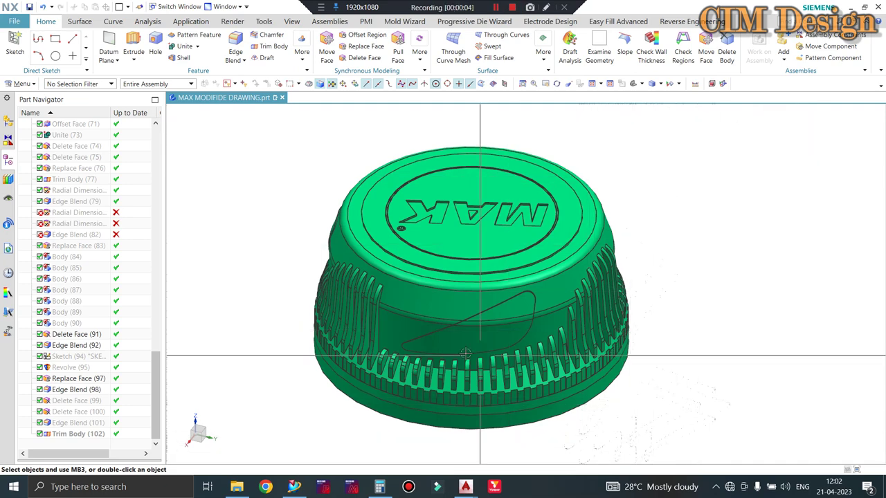
{"action": "key", "text": "ctrl+f"}
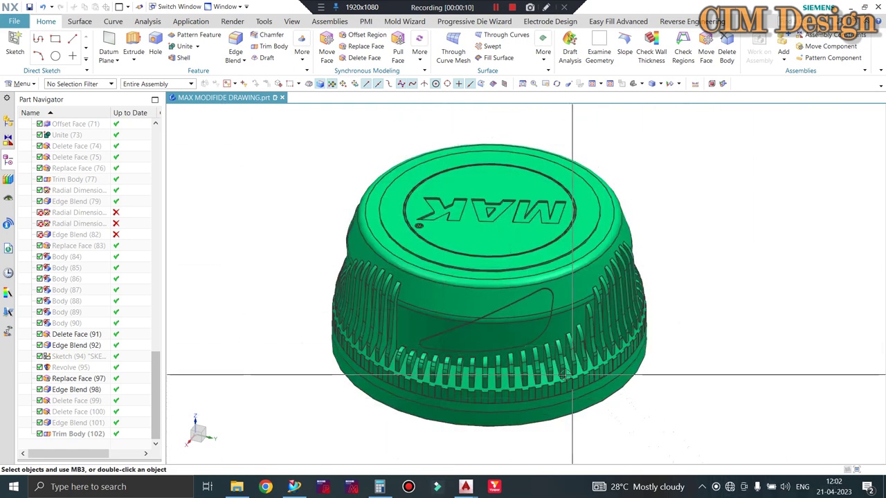
{"action": "scroll", "coordinate": [603, 377], "scroll_direction": "down", "scroll_amount": 1}
{"action": "scroll", "coordinate": [684, 305], "scroll_direction": "up", "scroll_amount": 2}
{"action": "scroll", "coordinate": [586, 285], "scroll_direction": "down", "scroll_amount": 1}
{"action": "scroll", "coordinate": [789, 291], "scroll_direction": "up", "scroll_amount": 1}
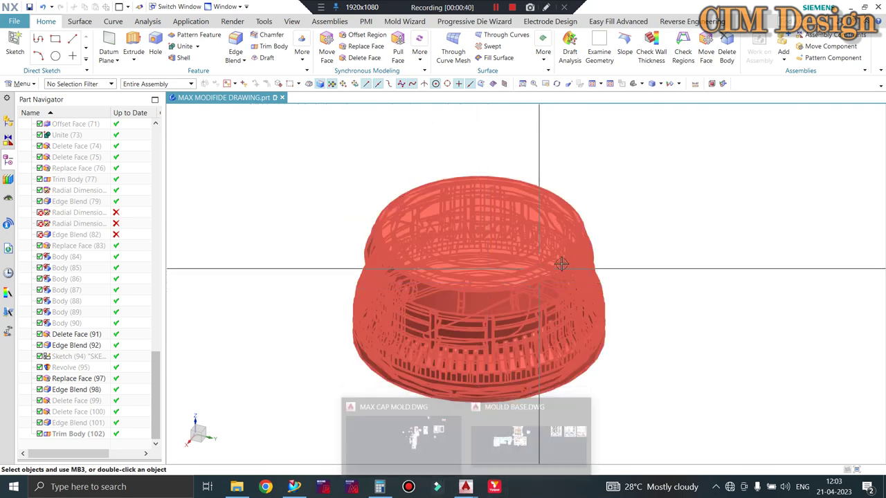
Pan and orbit the cap, then snap it to the trimetric view with the MAK logo readable.
{"action": "mouse_move", "coordinate": [838, 209]}
{"action": "middle_mouse_down", "text": "shift"}
{"action": "mouse_move", "coordinate": [772, 225]}
{"action": "mouse_move", "coordinate": [829, 206]}
{"action": "middle_mouse_up", "text": "shift"}
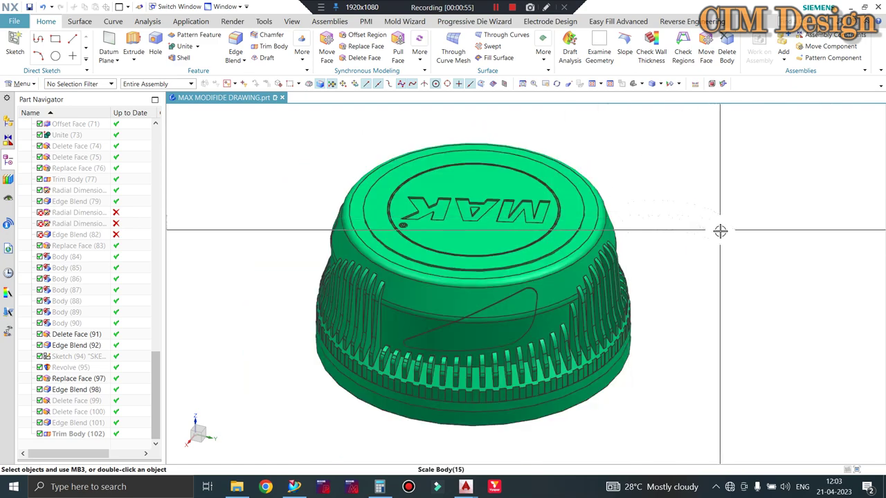
{"action": "scroll", "coordinate": [694, 388], "scroll_direction": "down", "scroll_amount": 1}
{"action": "scroll", "coordinate": [649, 393], "scroll_direction": "up", "scroll_amount": 1}
{"action": "scroll", "coordinate": [602, 207], "scroll_direction": "down", "scroll_amount": 1}
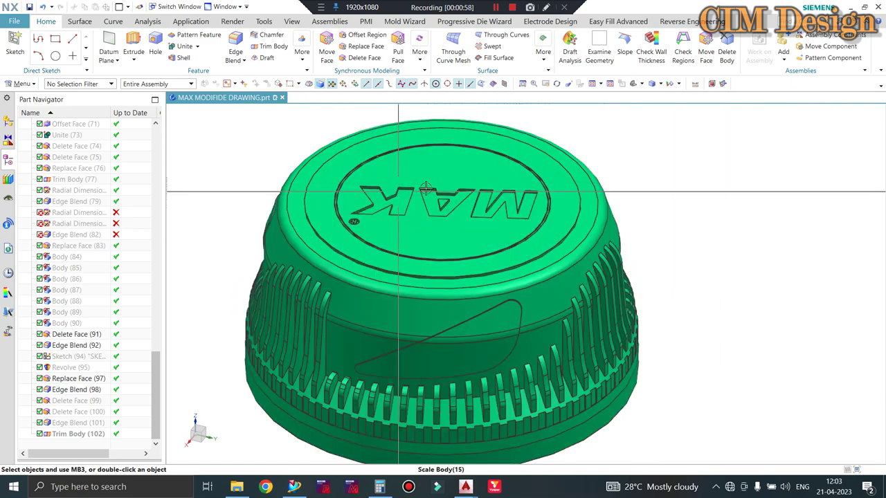
{"action": "scroll", "coordinate": [416, 166], "scroll_direction": "up", "scroll_amount": 1}
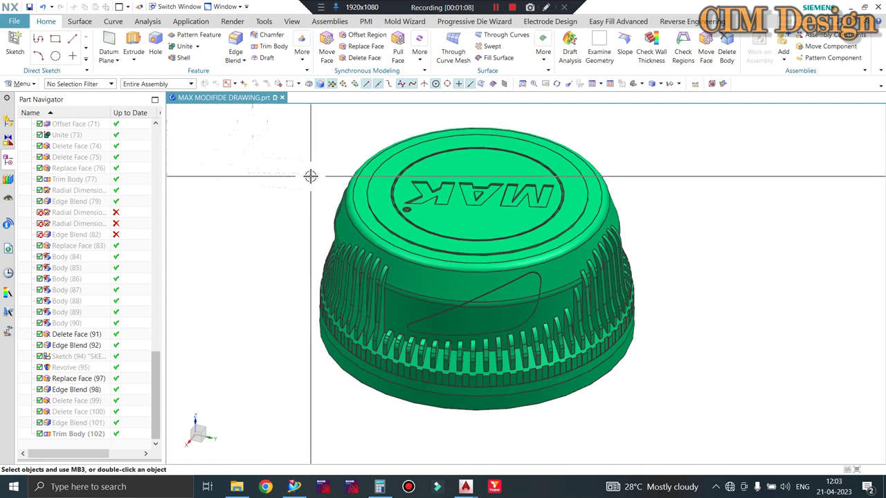
{"action": "scroll", "coordinate": [477, 277], "scroll_direction": "down", "scroll_amount": 2}
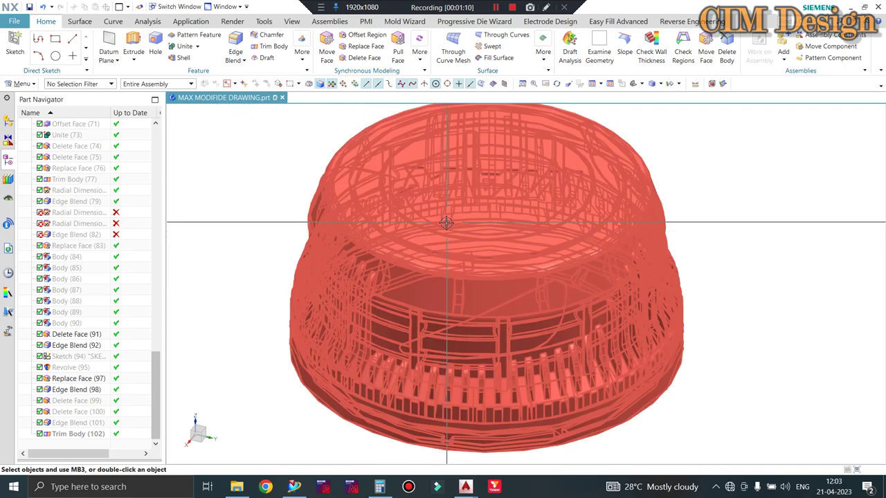
{"action": "mouse_move", "coordinate": [499, 296]}
{"action": "middle_mouse_down"}
{"action": "mouse_move", "coordinate": [514, 294]}
{"action": "mouse_move", "coordinate": [520, 326]}
{"action": "middle_mouse_up"}
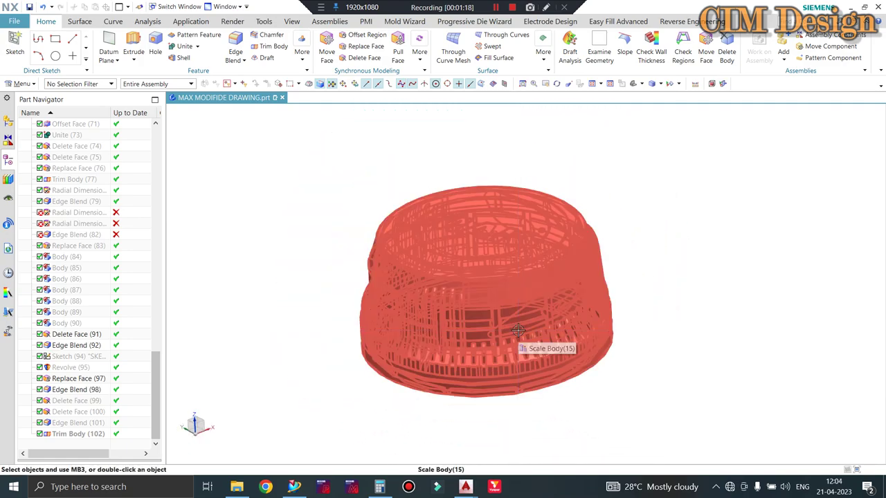
{"action": "key", "text": "Home"}
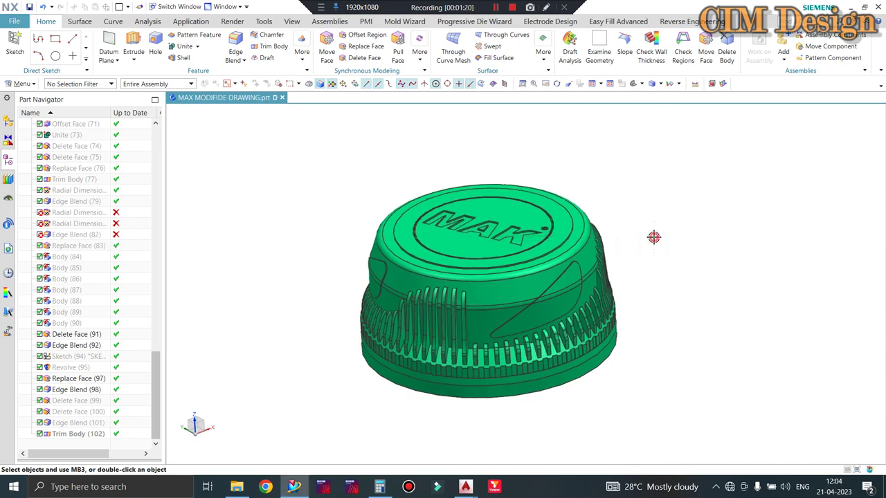
{"action": "key", "text": "ctrl+h"}
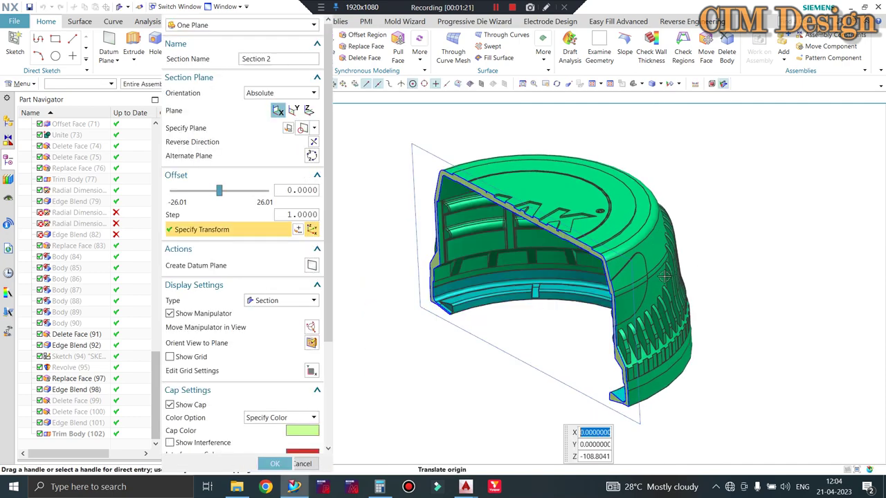
{"action": "mouse_move", "coordinate": [636, 257]}
{"action": "middle_mouse_down"}
{"action": "mouse_move", "coordinate": [702, 257]}
{"action": "mouse_move", "coordinate": [655, 414]}
{"action": "middle_mouse_up"}
{"action": "scroll", "coordinate": [656, 414], "scroll_direction": "up", "scroll_amount": 3}
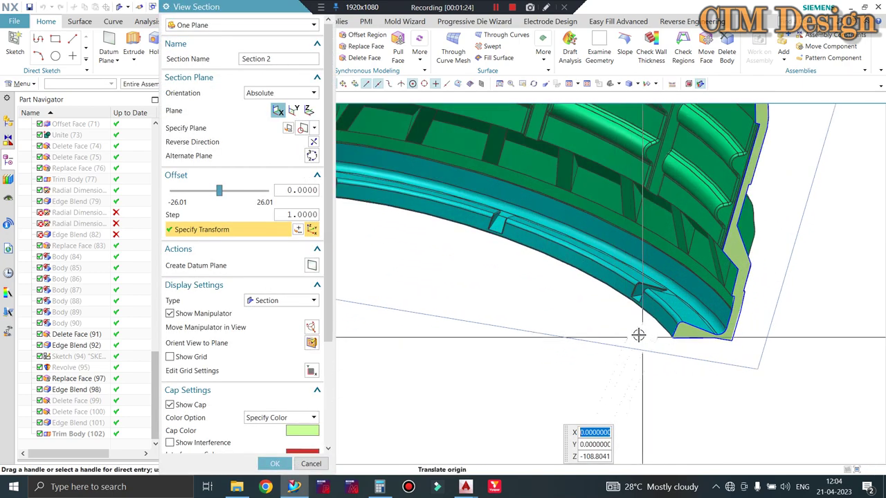
{"action": "mouse_move", "coordinate": [638, 337]}
{"action": "middle_mouse_down"}
{"action": "mouse_move", "coordinate": [609, 316]}
{"action": "mouse_move", "coordinate": [598, 277]}
{"action": "mouse_move", "coordinate": [574, 260]}
{"action": "mouse_move", "coordinate": [601, 286]}
{"action": "mouse_move", "coordinate": [593, 300]}
{"action": "mouse_move", "coordinate": [586, 277]}
{"action": "middle_mouse_up"}
{"action": "scroll", "coordinate": [598, 277], "scroll_direction": "down", "scroll_amount": 3}
{"action": "scroll", "coordinate": [598, 277], "scroll_direction": "up", "scroll_amount": 2}
{"action": "scroll", "coordinate": [574, 260], "scroll_direction": "up", "scroll_amount": 3}
{"action": "scroll", "coordinate": [573, 260], "scroll_direction": "down", "scroll_amount": 3}
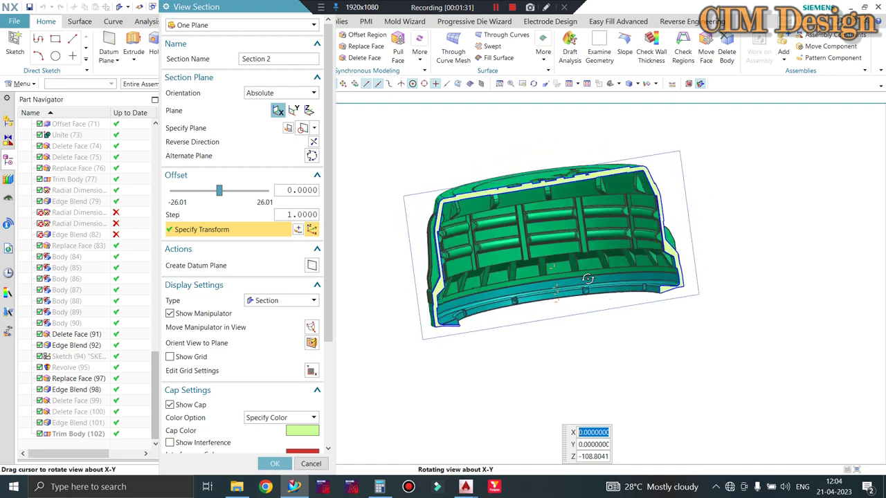
{"action": "left_click", "coordinate": [311, 463]}
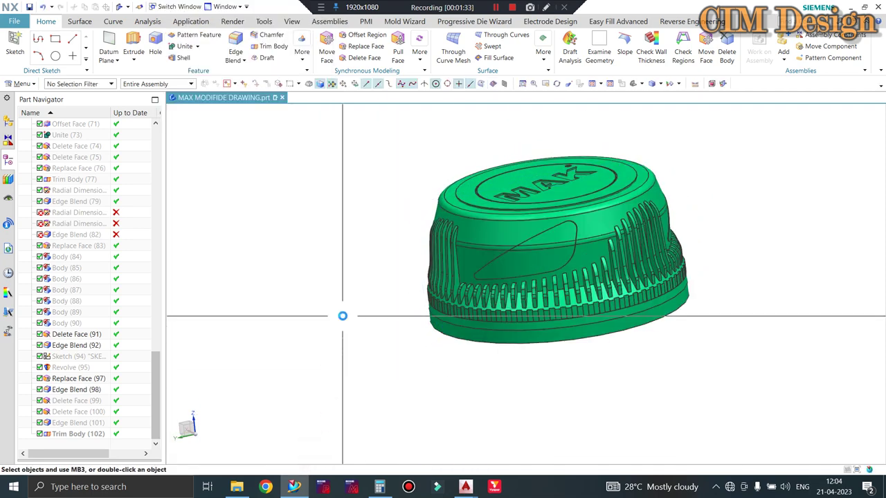
Hide the green cap to show the core insert stack, section it, and orbit to a front view.
{"action": "key", "text": "ctrl+shift+b"}
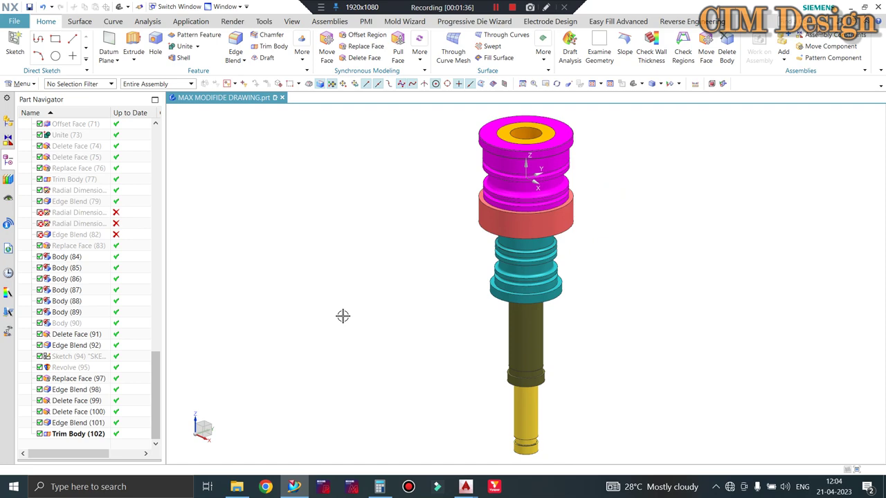
{"action": "key", "text": "ctrl+h"}
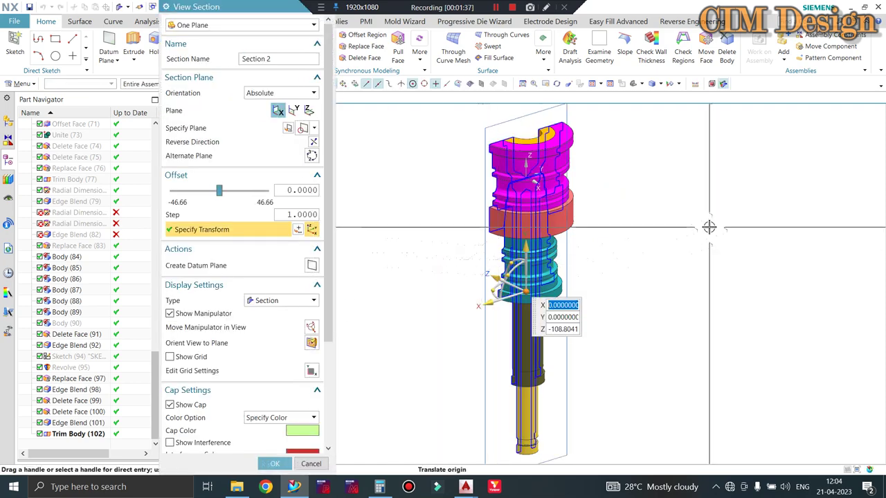
{"action": "middle_click_drag", "start_coordinate": [709, 227], "coordinate": [553, 158]}
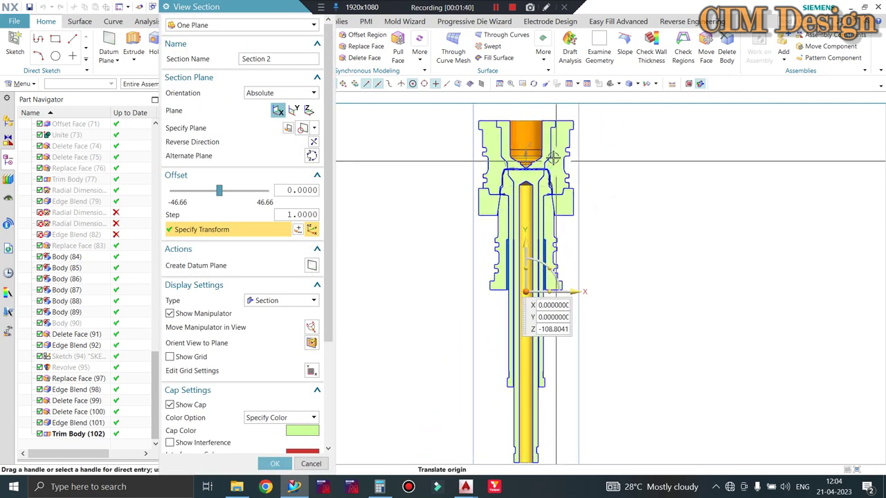
Zoom around the sectioned core stack, then discard the section cut to show it whole.
{"action": "scroll", "coordinate": [553, 158], "scroll_direction": "up", "scroll_amount": 3}
{"action": "scroll", "coordinate": [499, 222], "scroll_direction": "up", "scroll_amount": 2}
{"action": "scroll", "coordinate": [477, 257], "scroll_direction": "down", "scroll_amount": 2}
{"action": "scroll", "coordinate": [443, 149], "scroll_direction": "down", "scroll_amount": 1}
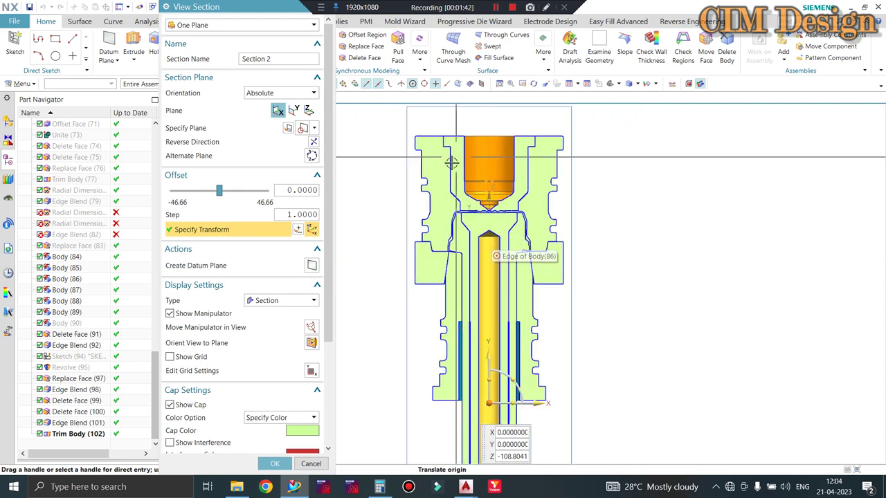
{"action": "scroll", "coordinate": [451, 163], "scroll_direction": "up", "scroll_amount": 2}
{"action": "scroll", "coordinate": [489, 192], "scroll_direction": "down", "scroll_amount": 1}
{"action": "scroll", "coordinate": [510, 206], "scroll_direction": "down", "scroll_amount": 1}
{"action": "scroll", "coordinate": [489, 193], "scroll_direction": "down", "scroll_amount": 1}
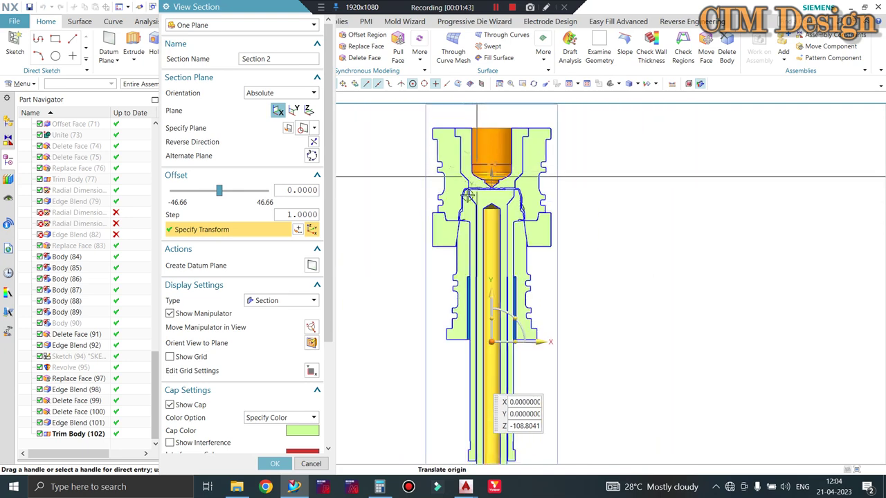
{"action": "scroll", "coordinate": [498, 208], "scroll_direction": "up", "scroll_amount": 1}
{"action": "scroll", "coordinate": [540, 229], "scroll_direction": "down", "scroll_amount": 1}
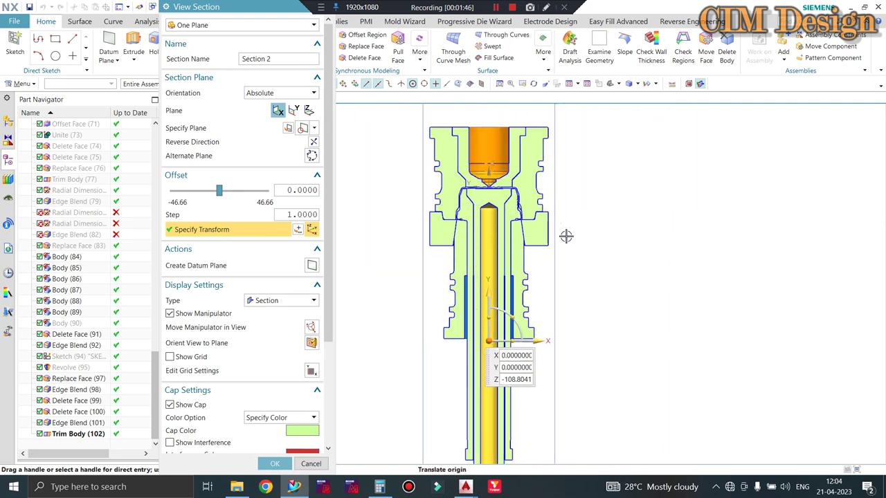
{"action": "scroll", "coordinate": [512, 222], "scroll_direction": "up", "scroll_amount": 1}
{"action": "scroll", "coordinate": [451, 232], "scroll_direction": "up", "scroll_amount": 3}
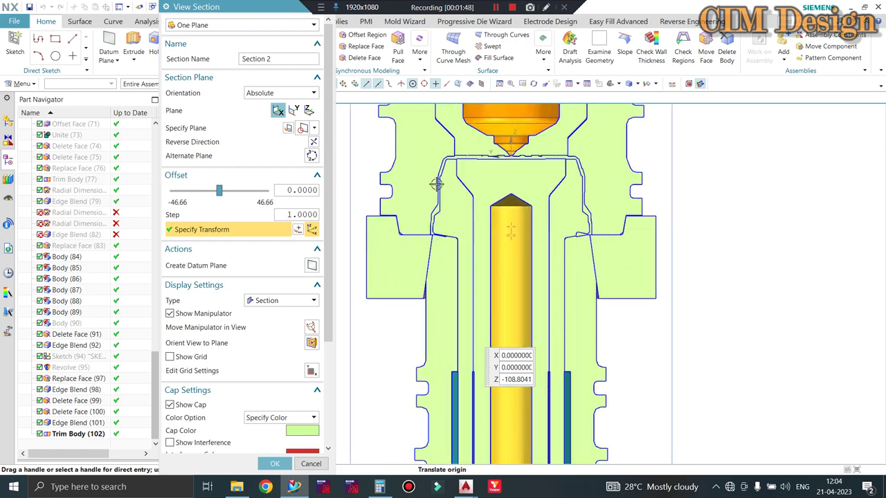
{"action": "scroll", "coordinate": [429, 173], "scroll_direction": "up", "scroll_amount": 1}
{"action": "scroll", "coordinate": [421, 164], "scroll_direction": "down", "scroll_amount": 2}
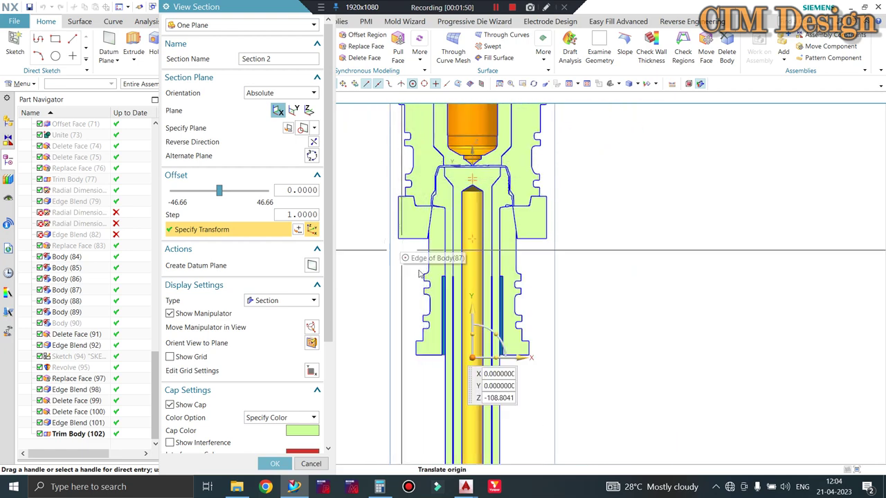
{"action": "scroll", "coordinate": [421, 312], "scroll_direction": "down", "scroll_amount": 2}
{"action": "scroll", "coordinate": [423, 346], "scroll_direction": "up", "scroll_amount": 1}
{"action": "scroll", "coordinate": [426, 390], "scroll_direction": "down", "scroll_amount": 2}
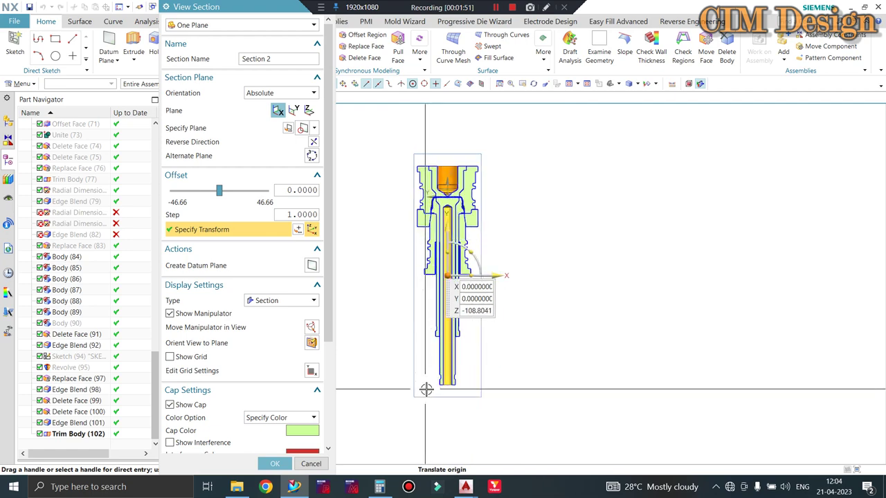
{"action": "scroll", "coordinate": [423, 367], "scroll_direction": "up", "scroll_amount": 1}
{"action": "scroll", "coordinate": [416, 311], "scroll_direction": "up", "scroll_amount": 2}
{"action": "scroll", "coordinate": [405, 263], "scroll_direction": "up", "scroll_amount": 2}
{"action": "scroll", "coordinate": [391, 212], "scroll_direction": "up", "scroll_amount": 2}
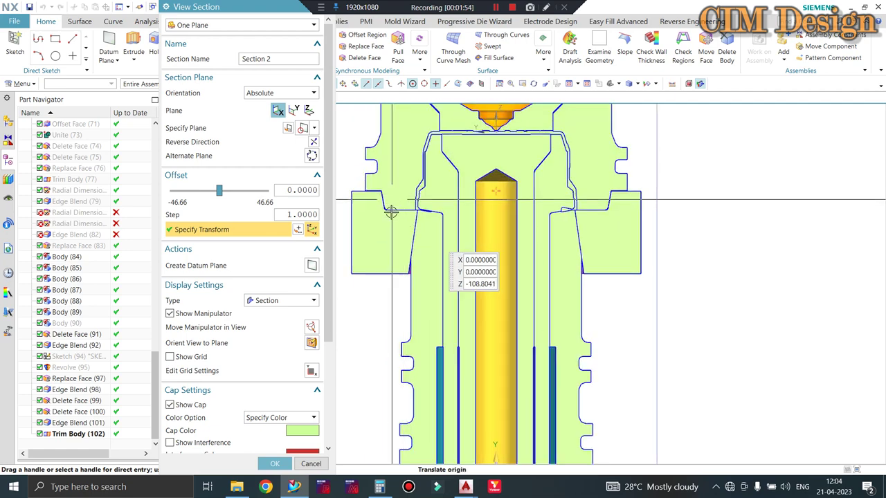
{"action": "scroll", "coordinate": [374, 229], "scroll_direction": "up", "scroll_amount": 1}
{"action": "scroll", "coordinate": [402, 245], "scroll_direction": "down", "scroll_amount": 1}
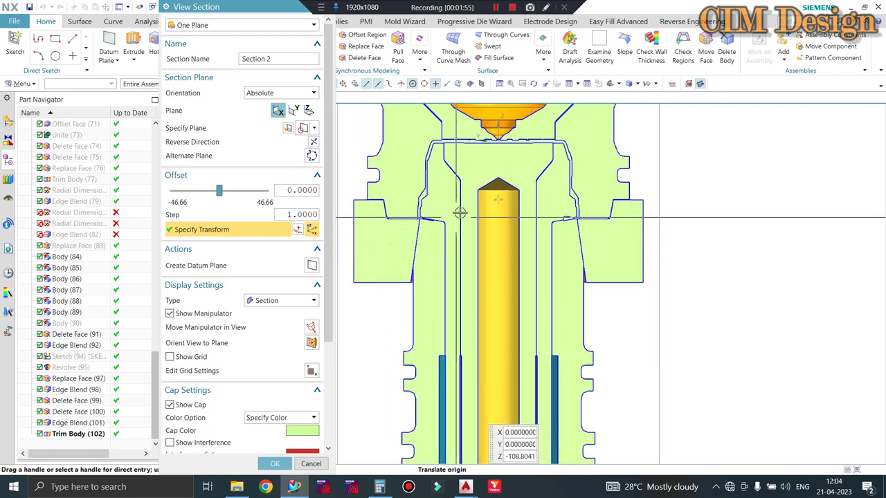
{"action": "scroll", "coordinate": [458, 214], "scroll_direction": "down", "scroll_amount": 2}
{"action": "scroll", "coordinate": [458, 214], "scroll_direction": "down", "scroll_amount": 1}
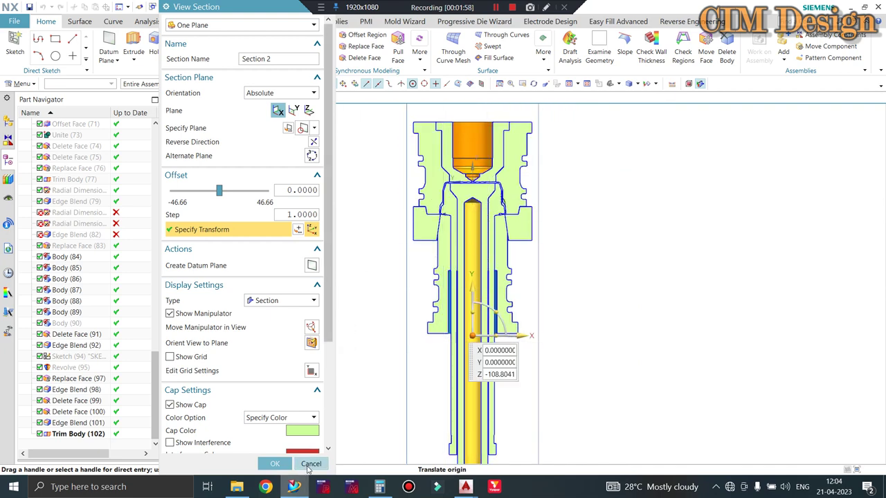
{"action": "left_click", "coordinate": [310, 464]}
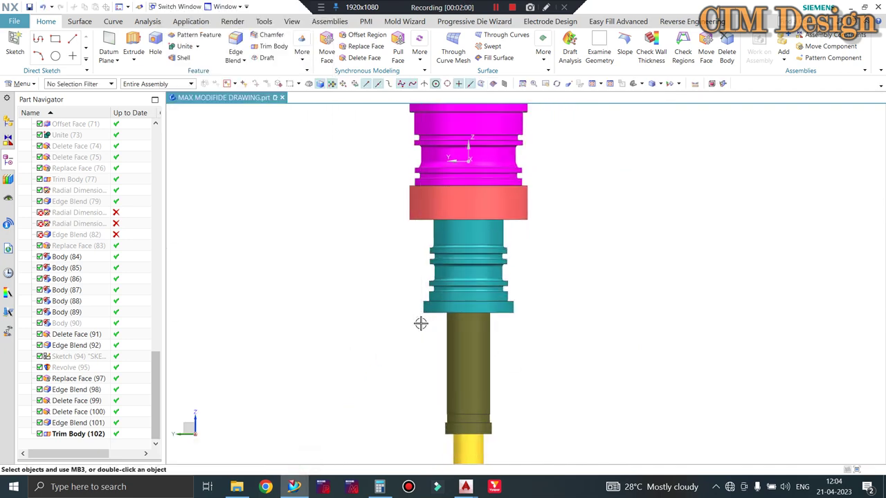
Bring up the AutoCAD MAX CAP MOLD drawing and zoom into the labelled mold section inserts.
{"action": "mouse_move", "coordinate": [465, 487]}
{"action": "left_click", "coordinate": [402, 438]}
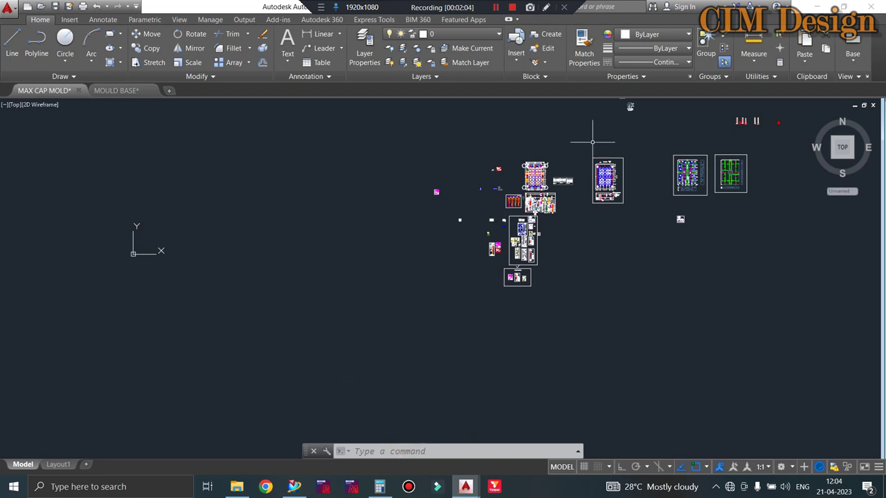
{"action": "scroll", "coordinate": [593, 142], "scroll_direction": "up", "scroll_amount": 2}
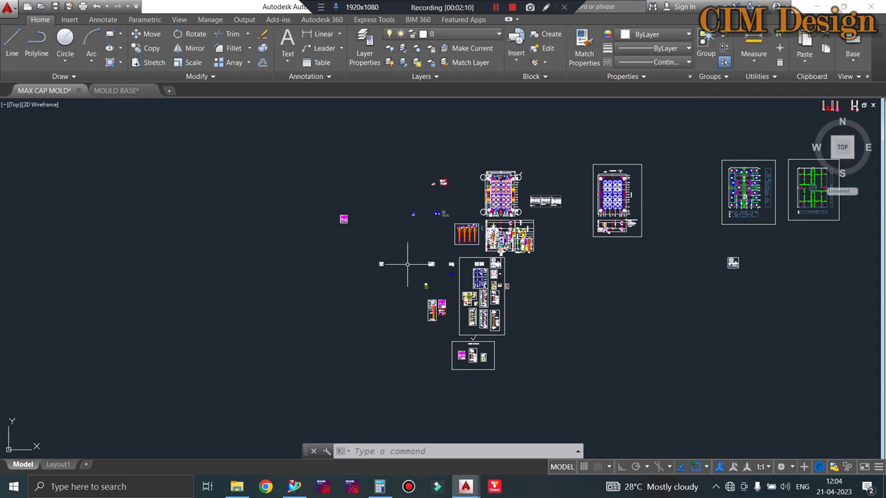
{"action": "scroll", "coordinate": [470, 316], "scroll_direction": "up", "scroll_amount": 2}
{"action": "scroll", "coordinate": [449, 297], "scroll_direction": "up", "scroll_amount": 2}
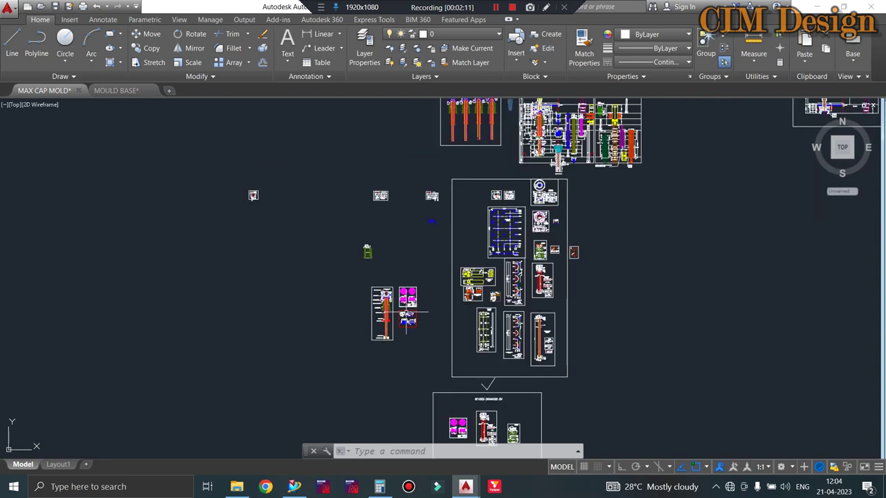
{"action": "scroll", "coordinate": [397, 311], "scroll_direction": "up", "scroll_amount": 2}
{"action": "scroll", "coordinate": [388, 290], "scroll_direction": "up", "scroll_amount": 2}
{"action": "scroll", "coordinate": [366, 252], "scroll_direction": "down", "scroll_amount": 2}
{"action": "scroll", "coordinate": [361, 249], "scroll_direction": "up", "scroll_amount": 4}
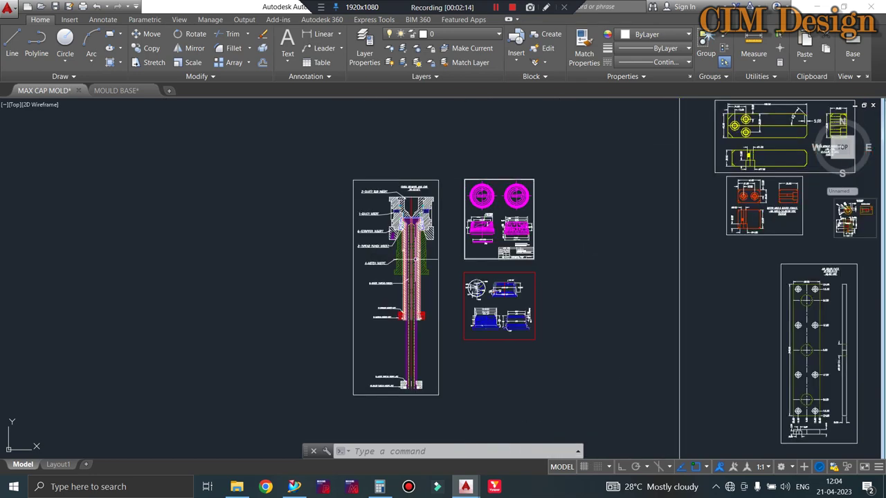
{"action": "scroll", "coordinate": [386, 194], "scroll_direction": "up", "scroll_amount": 4}
{"action": "scroll", "coordinate": [451, 194], "scroll_direction": "up", "scroll_amount": 2}
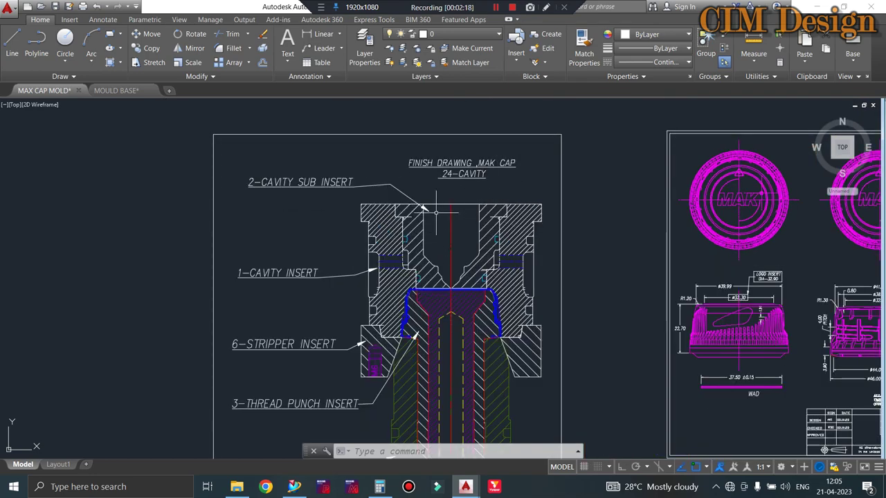
{"action": "scroll", "coordinate": [394, 153], "scroll_direction": "down", "scroll_amount": 2}
{"action": "scroll", "coordinate": [369, 202], "scroll_direction": "up", "scroll_amount": 2}
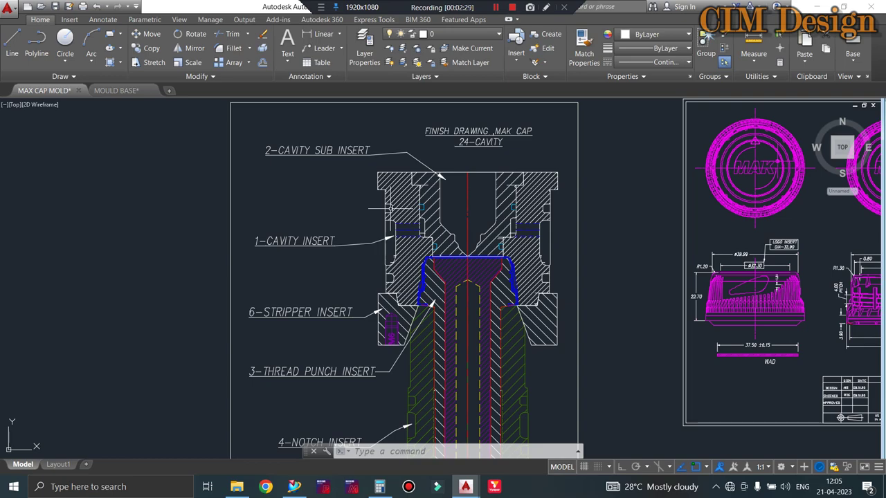
Keep zooming around the section inserts, then return to the 3D mold part in Siemens NX.
{"action": "scroll", "coordinate": [390, 208], "scroll_direction": "down", "scroll_amount": 4}
{"action": "scroll", "coordinate": [394, 153], "scroll_direction": "up", "scroll_amount": 4}
{"action": "scroll", "coordinate": [404, 145], "scroll_direction": "up", "scroll_amount": 4}
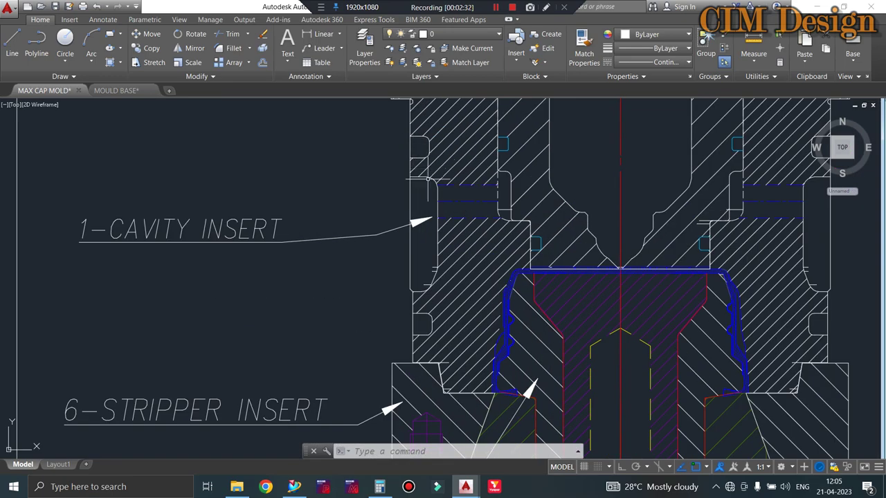
{"action": "scroll", "coordinate": [419, 268], "scroll_direction": "down", "scroll_amount": 4}
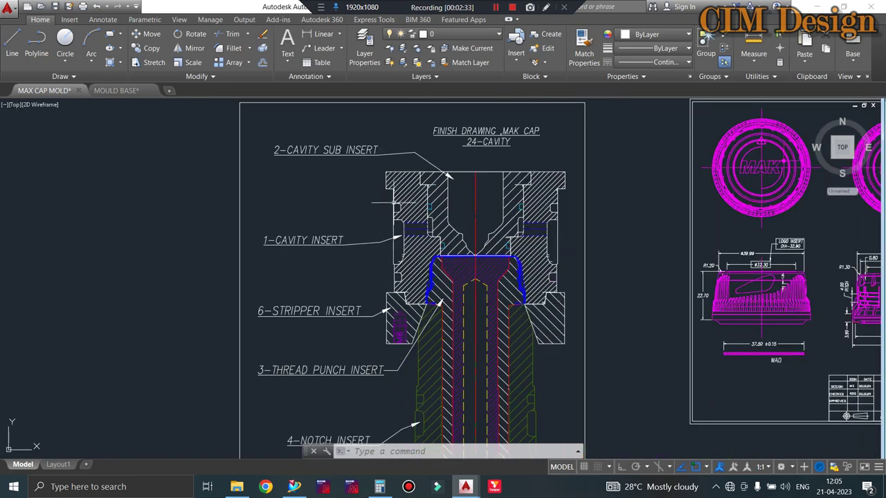
{"action": "scroll", "coordinate": [394, 263], "scroll_direction": "down", "scroll_amount": 2}
{"action": "scroll", "coordinate": [379, 261], "scroll_direction": "up", "scroll_amount": 6}
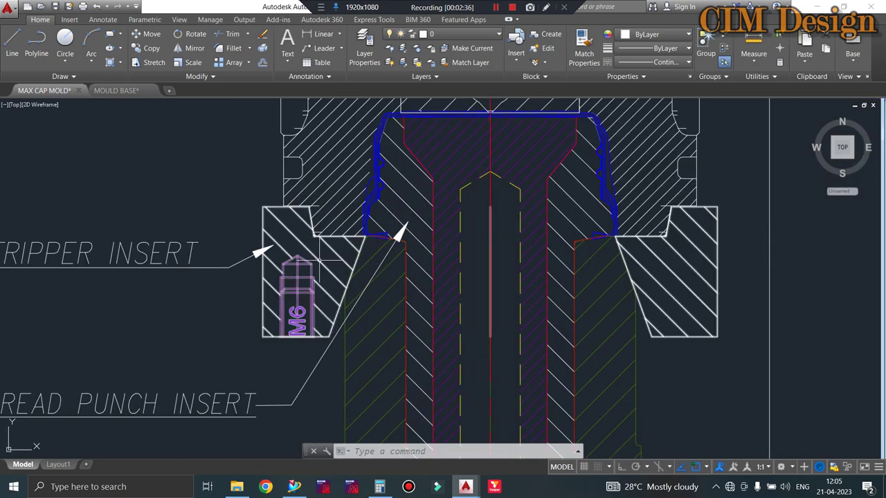
{"action": "scroll", "coordinate": [340, 244], "scroll_direction": "down", "scroll_amount": 5}
{"action": "scroll", "coordinate": [277, 249], "scroll_direction": "up", "scroll_amount": 3}
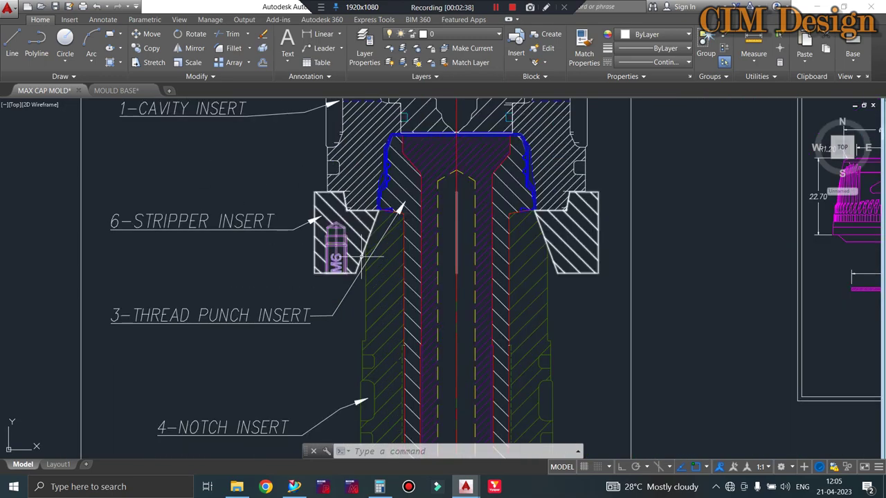
{"action": "scroll", "coordinate": [316, 200], "scroll_direction": "up", "scroll_amount": 2}
{"action": "scroll", "coordinate": [335, 206], "scroll_direction": "down", "scroll_amount": 2}
{"action": "scroll", "coordinate": [334, 206], "scroll_direction": "down", "scroll_amount": 2}
{"action": "scroll", "coordinate": [303, 265], "scroll_direction": "up", "scroll_amount": 2}
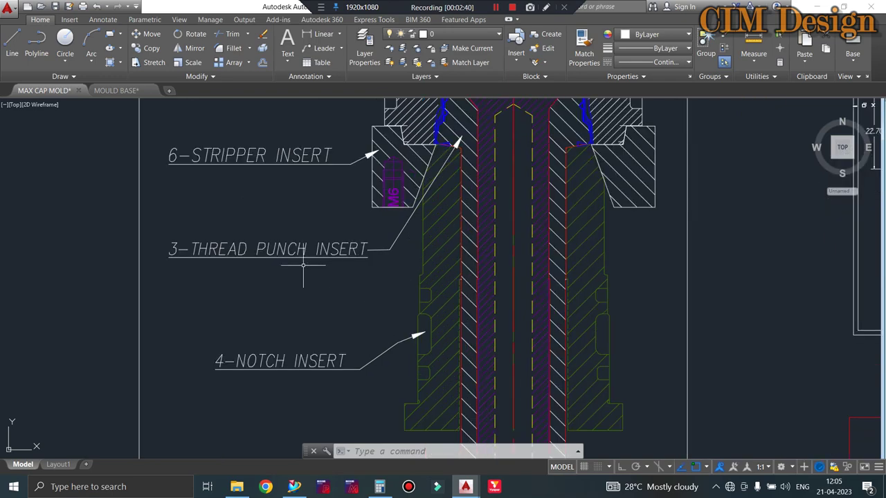
{"action": "scroll", "coordinate": [467, 121], "scroll_direction": "down", "scroll_amount": 2}
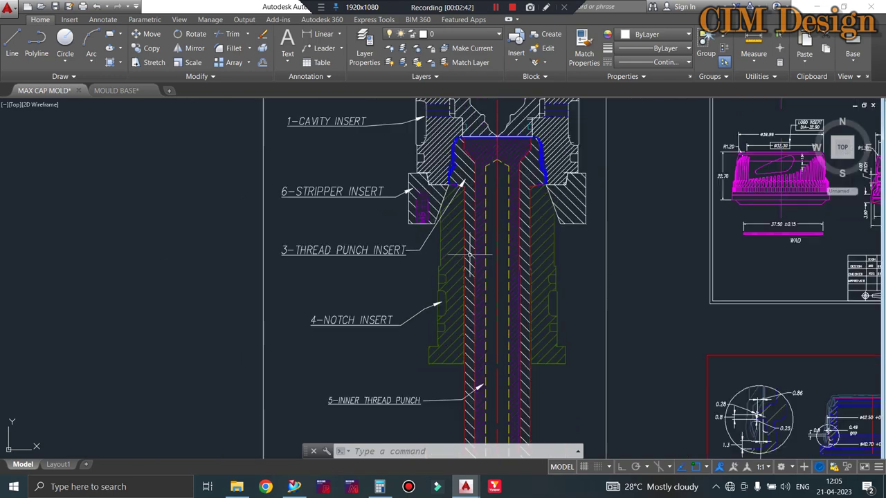
{"action": "scroll", "coordinate": [463, 210], "scroll_direction": "up", "scroll_amount": 3}
{"action": "scroll", "coordinate": [485, 305], "scroll_direction": "up", "scroll_amount": 3}
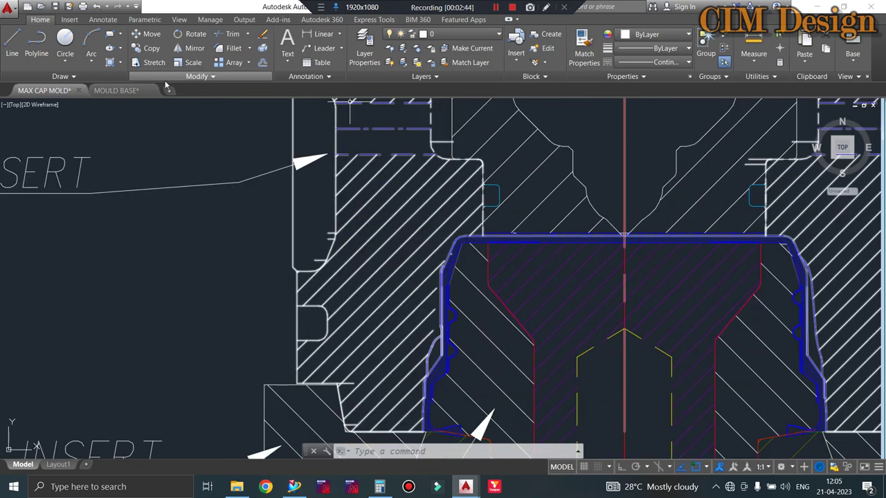
{"action": "left_click", "coordinate": [294, 486]}
Zoom and orbit the NX model to look down onto the green MAK cap on its orange core.
{"action": "scroll", "coordinate": [461, 214], "scroll_direction": "down", "scroll_amount": 1}
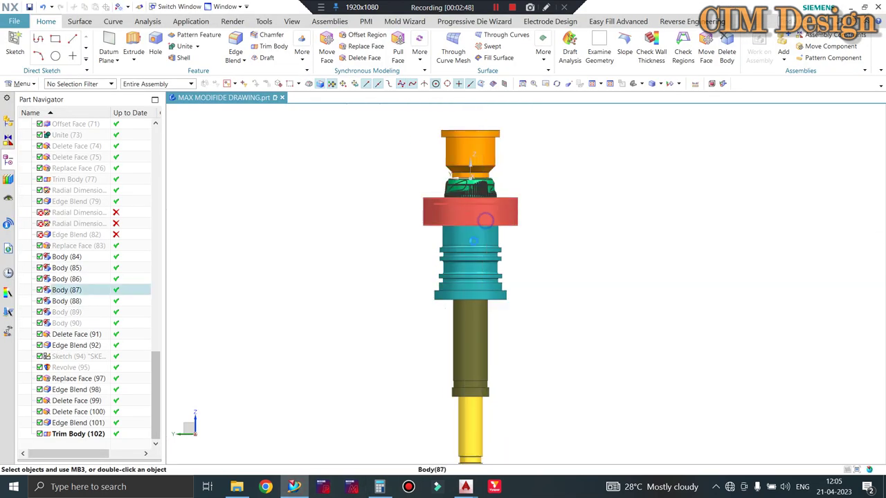
{"action": "scroll", "coordinate": [477, 205], "scroll_direction": "up", "scroll_amount": 2}
{"action": "scroll", "coordinate": [470, 208], "scroll_direction": "up", "scroll_amount": 2}
{"action": "middle_click_drag", "start_coordinate": [465, 126], "coordinate": [485, 166]}
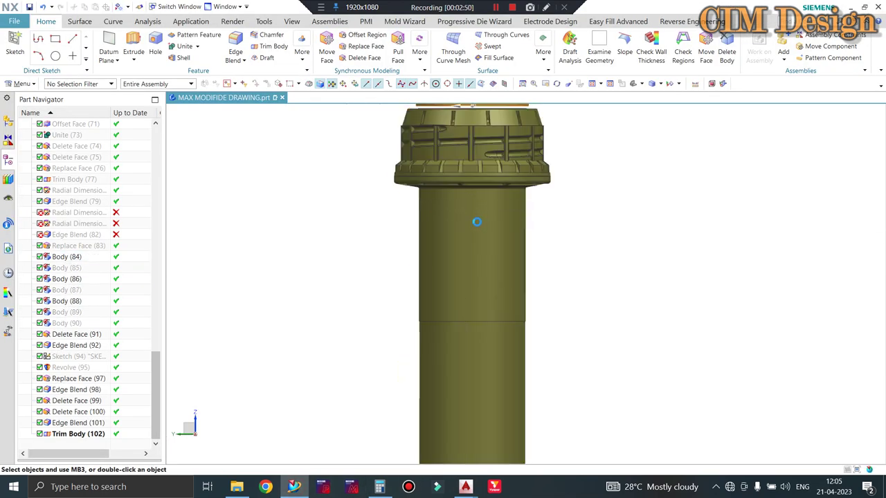
{"action": "scroll", "coordinate": [485, 166], "scroll_direction": "down", "scroll_amount": 2}
{"action": "scroll", "coordinate": [498, 166], "scroll_direction": "up", "scroll_amount": 2}
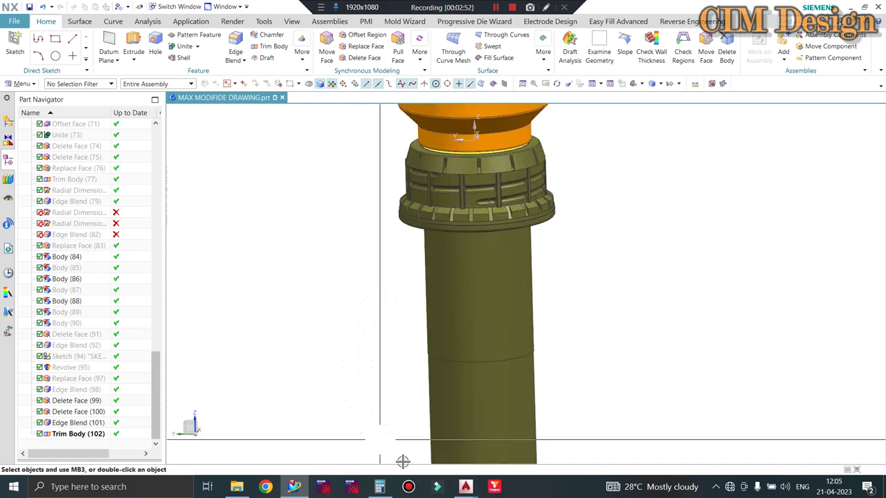
{"action": "left_click", "coordinate": [398, 388]}
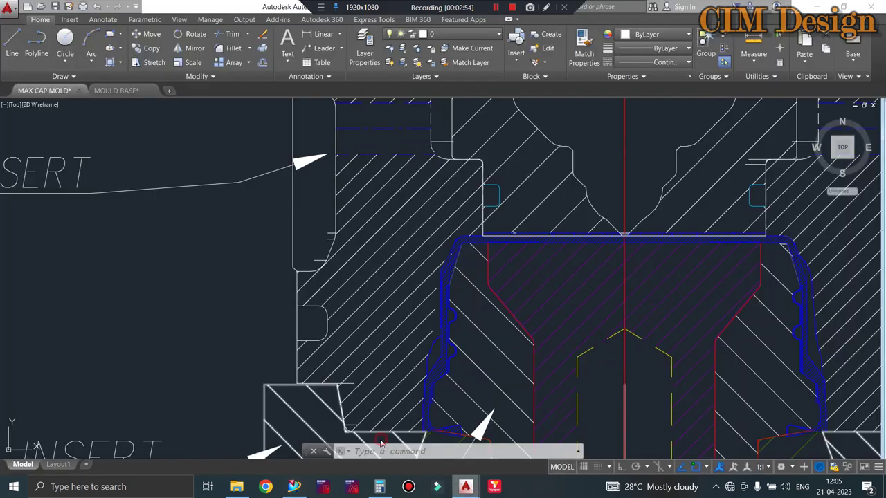
{"action": "scroll", "coordinate": [322, 256], "scroll_direction": "down", "scroll_amount": 2}
{"action": "scroll", "coordinate": [322, 256], "scroll_direction": "down", "scroll_amount": 2}
{"action": "scroll", "coordinate": [322, 257], "scroll_direction": "up", "scroll_amount": 5}
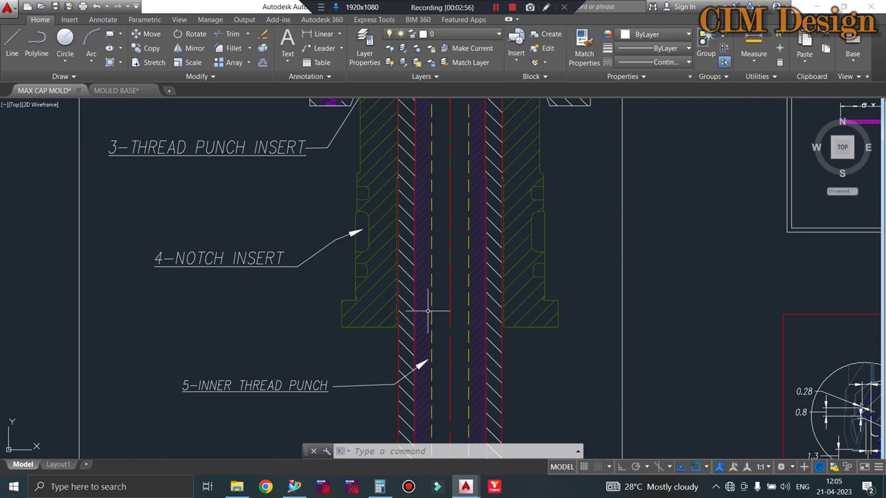
{"action": "scroll", "coordinate": [428, 313], "scroll_direction": "down", "scroll_amount": 2}
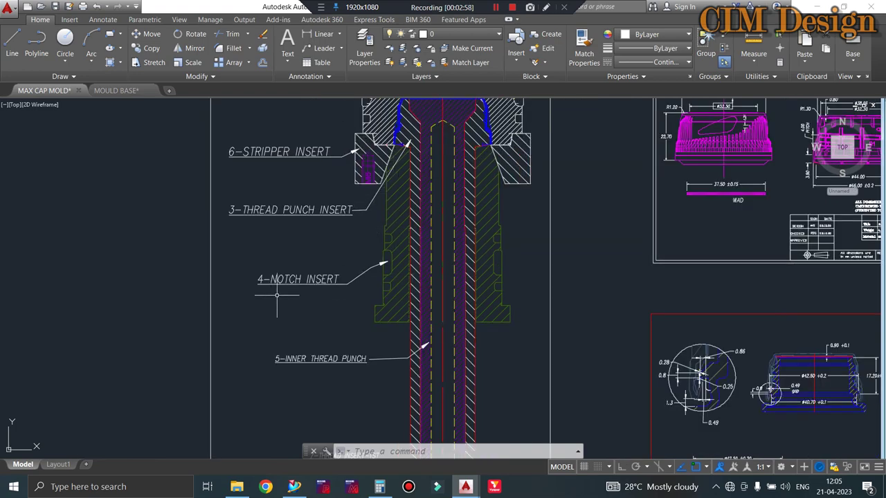
{"action": "left_click", "coordinate": [294, 487]}
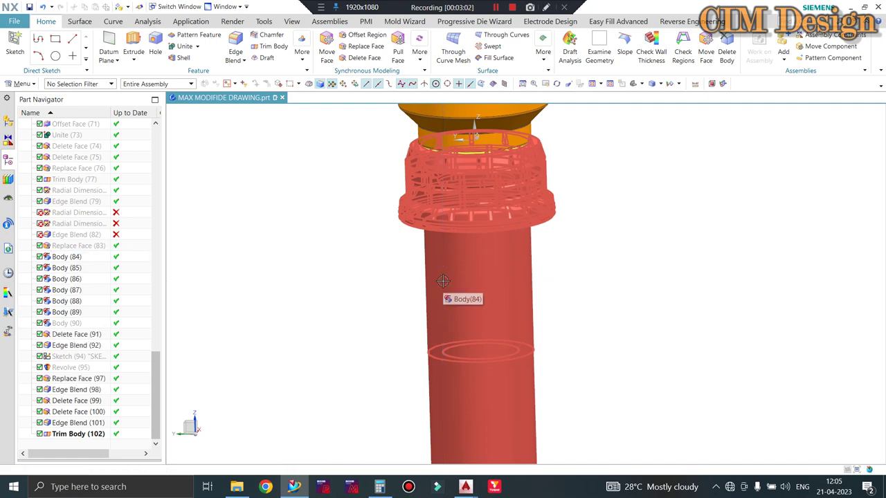
{"action": "scroll", "coordinate": [443, 282], "scroll_direction": "up", "scroll_amount": 3}
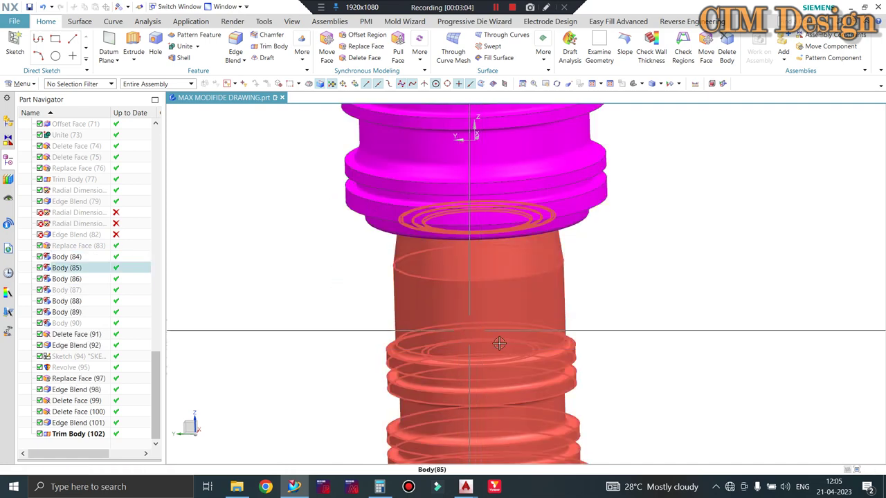
{"action": "middle_click_drag", "start_coordinate": [454, 372], "coordinate": [454, 318]}
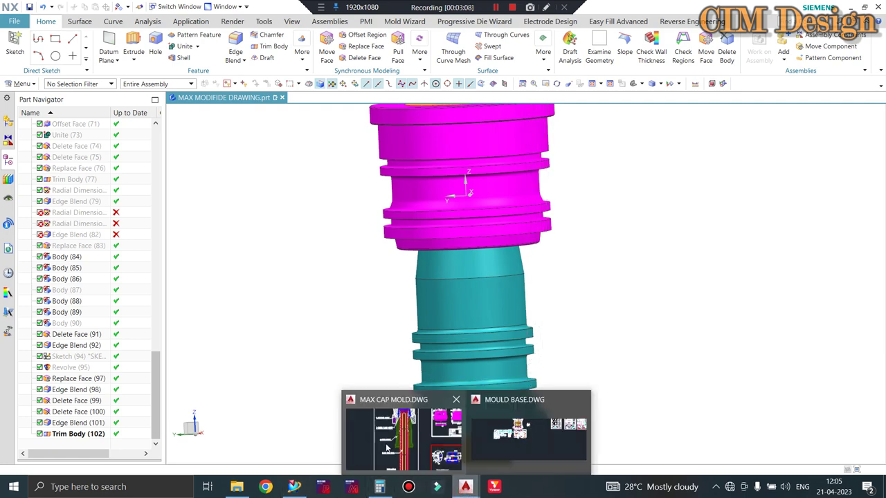
{"action": "left_click", "coordinate": [398, 433]}
{"action": "scroll", "coordinate": [369, 311], "scroll_direction": "up", "scroll_amount": 2}
{"action": "scroll", "coordinate": [370, 312], "scroll_direction": "up", "scroll_amount": 2}
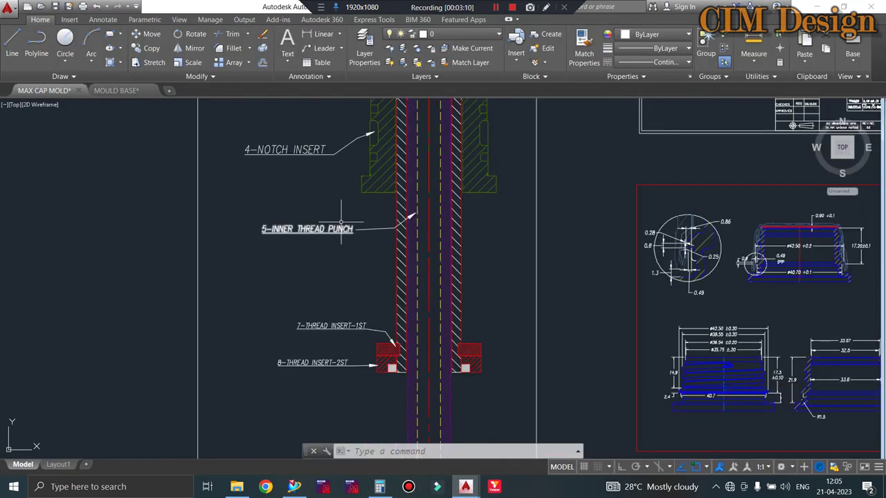
{"action": "scroll", "coordinate": [351, 249], "scroll_direction": "up", "scroll_amount": 2}
{"action": "scroll", "coordinate": [343, 261], "scroll_direction": "down", "scroll_amount": 2}
{"action": "scroll", "coordinate": [402, 222], "scroll_direction": "down", "scroll_amount": 3}
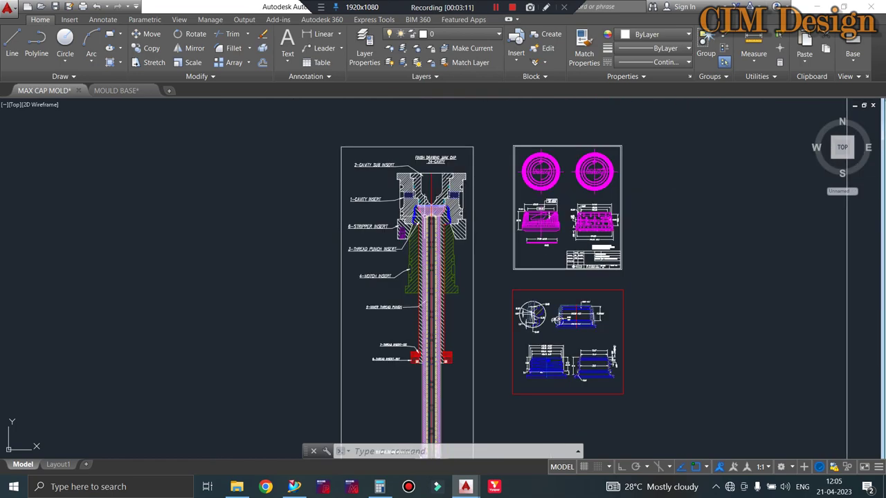
{"action": "scroll", "coordinate": [425, 198], "scroll_direction": "up", "scroll_amount": 6}
{"action": "scroll", "coordinate": [438, 226], "scroll_direction": "down", "scroll_amount": 1}
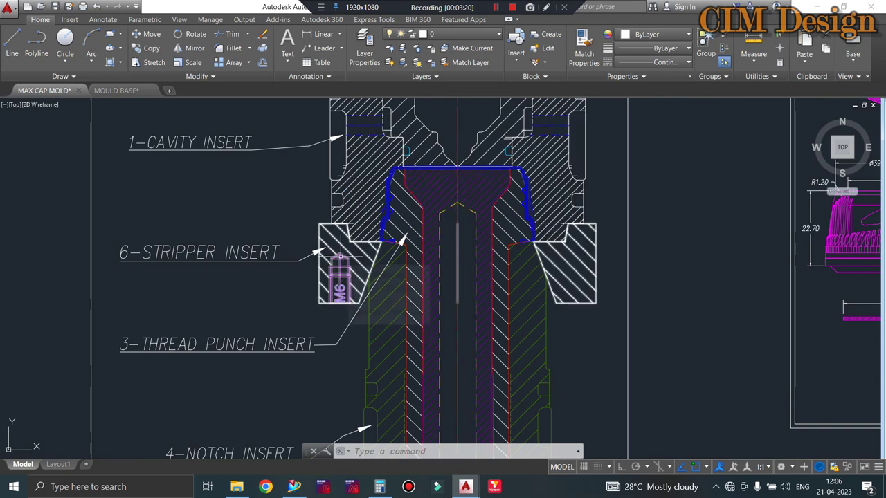
{"action": "scroll", "coordinate": [426, 206], "scroll_direction": "down", "scroll_amount": 2}
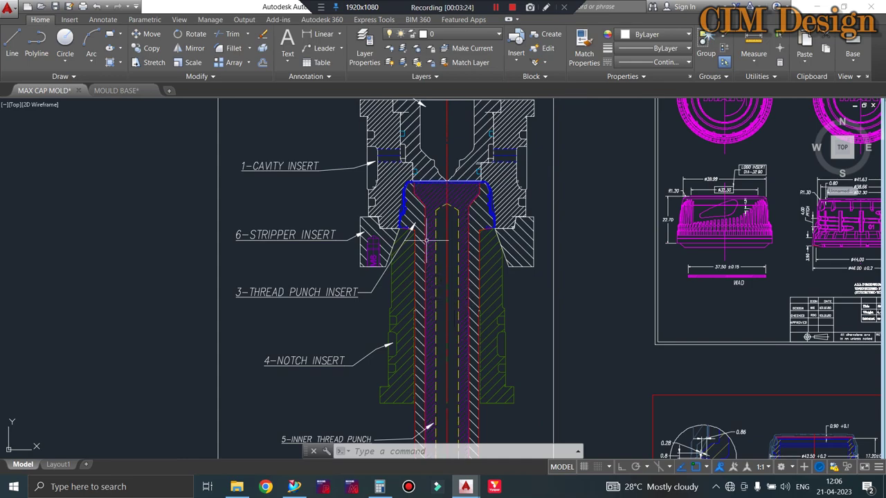
{"action": "scroll", "coordinate": [427, 241], "scroll_direction": "down", "scroll_amount": 4}
{"action": "scroll", "coordinate": [408, 235], "scroll_direction": "up", "scroll_amount": 2}
{"action": "scroll", "coordinate": [418, 216], "scroll_direction": "up", "scroll_amount": 2}
{"action": "scroll", "coordinate": [417, 214], "scroll_direction": "down", "scroll_amount": 2}
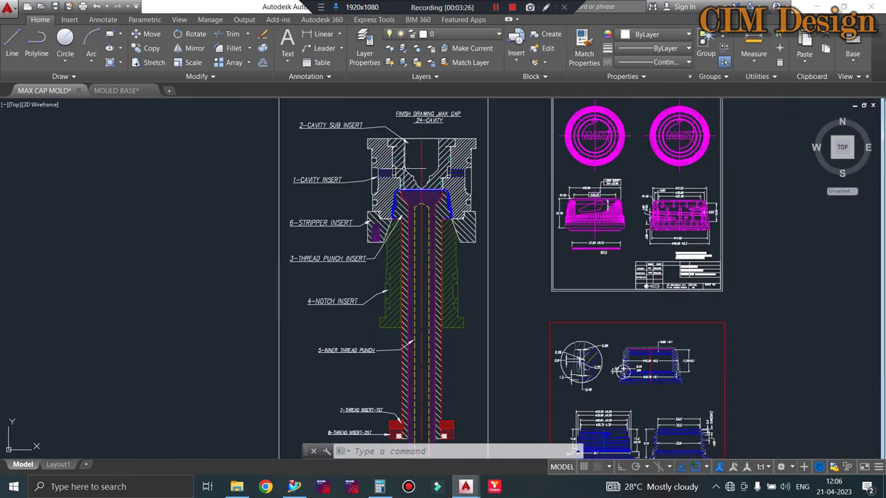
{"action": "scroll", "coordinate": [399, 254], "scroll_direction": "up", "scroll_amount": 2}
{"action": "scroll", "coordinate": [348, 216], "scroll_direction": "up", "scroll_amount": 1}
{"action": "scroll", "coordinate": [348, 223], "scroll_direction": "down", "scroll_amount": 1}
{"action": "scroll", "coordinate": [339, 297], "scroll_direction": "up", "scroll_amount": 2}
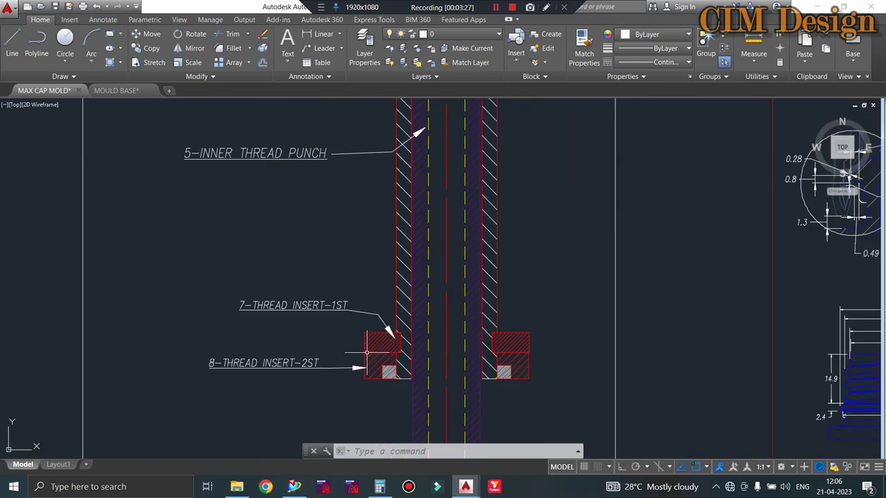
{"action": "scroll", "coordinate": [322, 328], "scroll_direction": "up", "scroll_amount": 2}
{"action": "scroll", "coordinate": [470, 318], "scroll_direction": "down", "scroll_amount": 2}
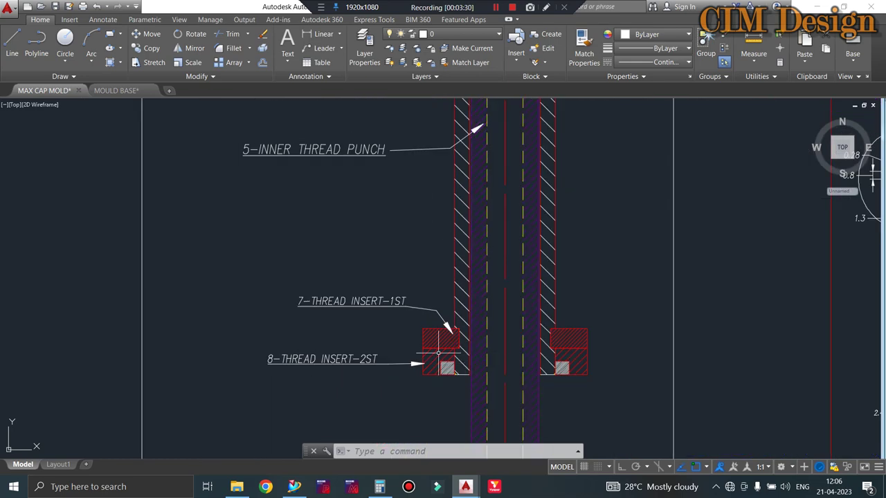
{"action": "scroll", "coordinate": [419, 339], "scroll_direction": "up", "scroll_amount": 2}
{"action": "scroll", "coordinate": [254, 372], "scroll_direction": "down", "scroll_amount": 2}
{"action": "scroll", "coordinate": [295, 373], "scroll_direction": "up", "scroll_amount": 2}
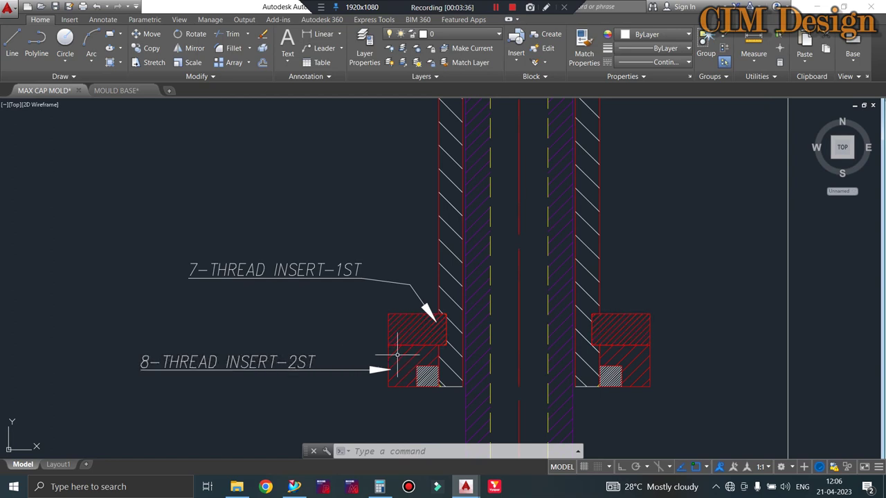
{"action": "scroll", "coordinate": [405, 361], "scroll_direction": "down", "scroll_amount": 2}
{"action": "scroll", "coordinate": [404, 346], "scroll_direction": "down", "scroll_amount": 2}
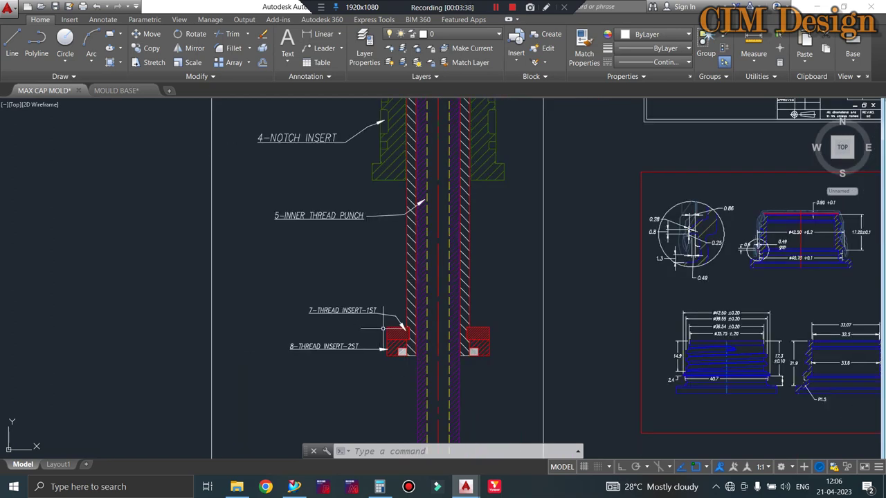
{"action": "scroll", "coordinate": [399, 346], "scroll_direction": "up", "scroll_amount": 2}
{"action": "scroll", "coordinate": [400, 348], "scroll_direction": "down", "scroll_amount": 4}
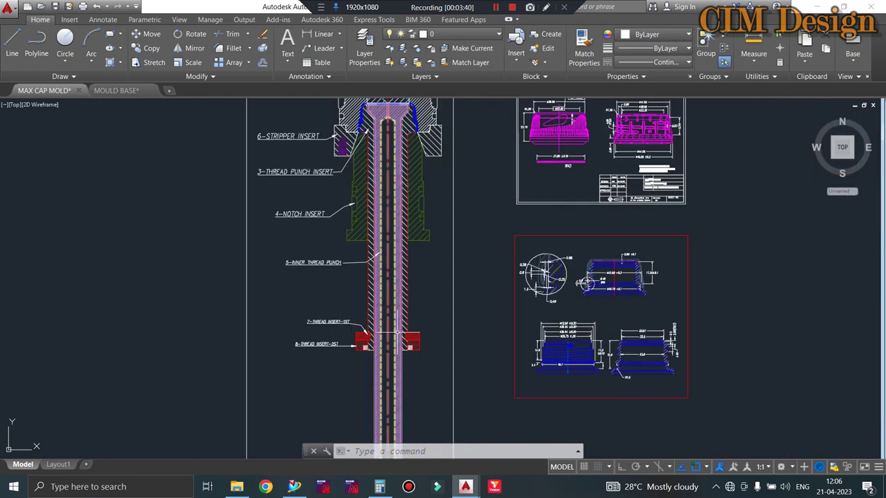
{"action": "scroll", "coordinate": [362, 361], "scroll_direction": "down", "scroll_amount": 1}
{"action": "scroll", "coordinate": [360, 388], "scroll_direction": "up", "scroll_amount": 2}
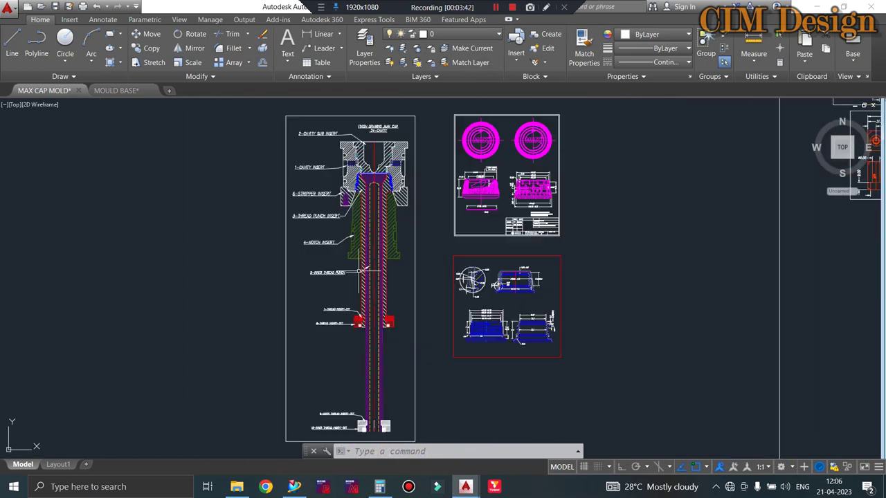
{"action": "scroll", "coordinate": [360, 409], "scroll_direction": "up", "scroll_amount": 2}
{"action": "scroll", "coordinate": [359, 411], "scroll_direction": "up", "scroll_amount": 1}
{"action": "scroll", "coordinate": [346, 225], "scroll_direction": "down", "scroll_amount": 2}
{"action": "scroll", "coordinate": [339, 307], "scroll_direction": "up", "scroll_amount": 2}
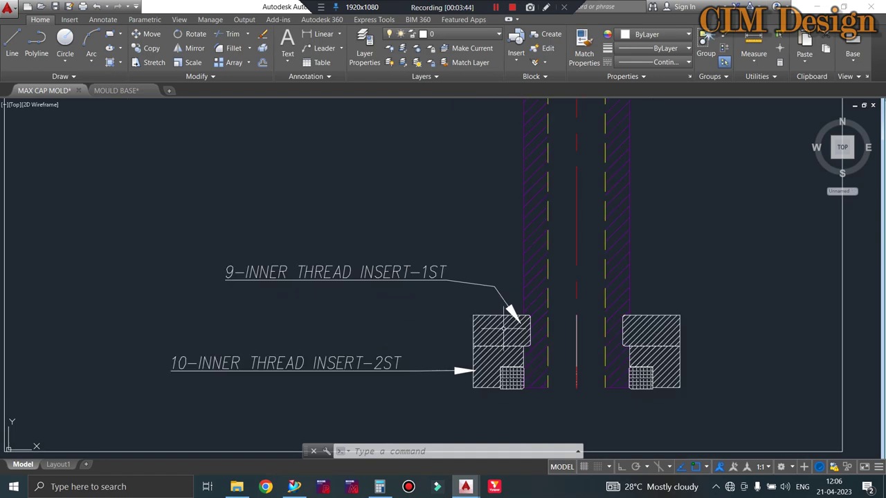
{"action": "scroll", "coordinate": [479, 375], "scroll_direction": "down", "scroll_amount": 5}
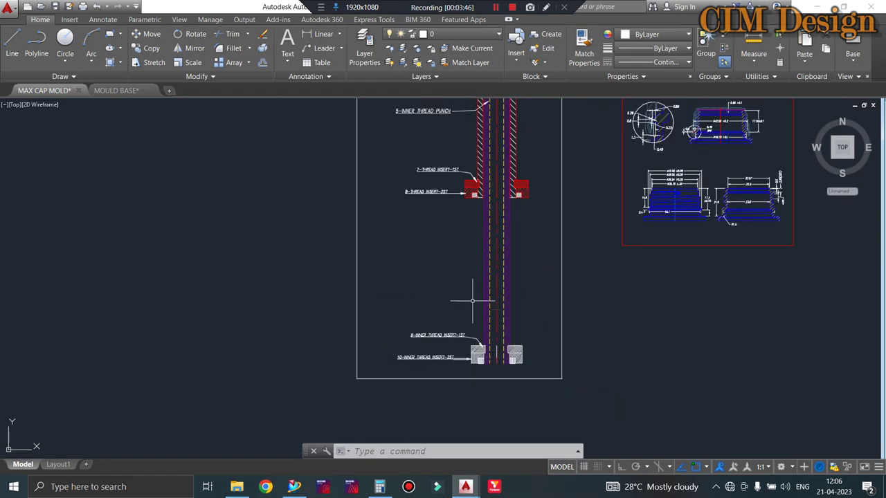
{"action": "scroll", "coordinate": [431, 281], "scroll_direction": "down", "scroll_amount": 2}
{"action": "scroll", "coordinate": [396, 280], "scroll_direction": "down", "scroll_amount": 4}
{"action": "scroll", "coordinate": [429, 249], "scroll_direction": "up", "scroll_amount": 2}
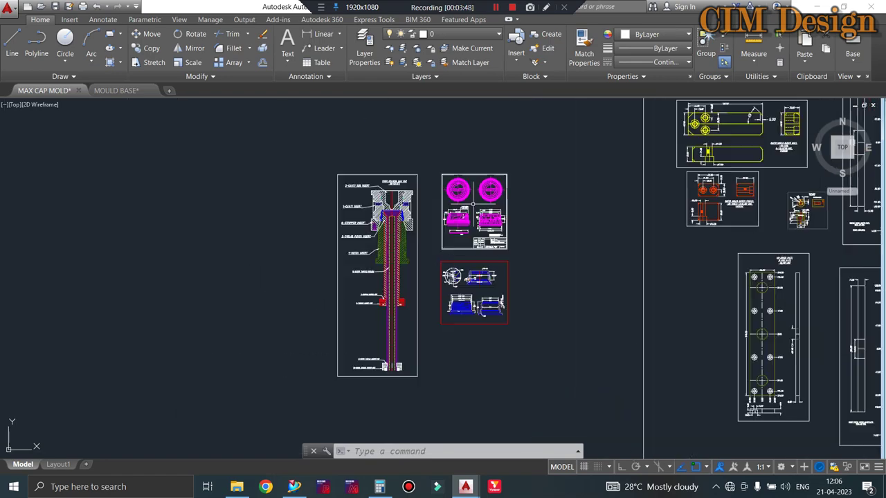
{"action": "scroll", "coordinate": [474, 201], "scroll_direction": "up", "scroll_amount": 4}
{"action": "scroll", "coordinate": [483, 172], "scroll_direction": "up", "scroll_amount": 2}
{"action": "scroll", "coordinate": [431, 190], "scroll_direction": "up", "scroll_amount": 1}
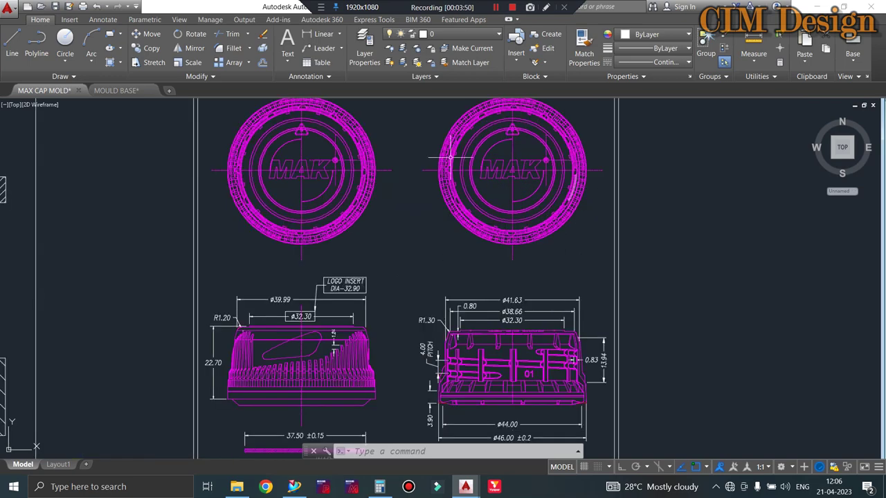
{"action": "scroll", "coordinate": [463, 145], "scroll_direction": "down", "scroll_amount": 1}
{"action": "scroll", "coordinate": [488, 321], "scroll_direction": "up", "scroll_amount": 5}
{"action": "scroll", "coordinate": [470, 244], "scroll_direction": "down", "scroll_amount": 2}
{"action": "scroll", "coordinate": [454, 356], "scroll_direction": "up", "scroll_amount": 3}
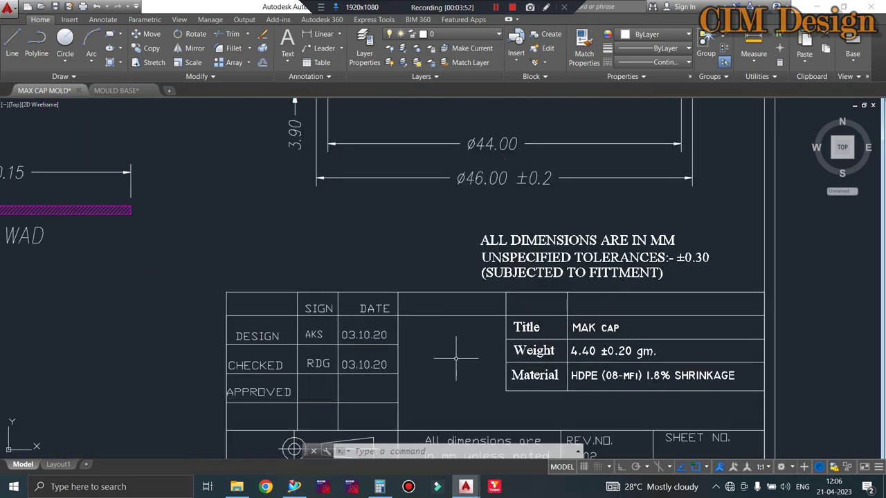
{"action": "scroll", "coordinate": [478, 256], "scroll_direction": "down", "scroll_amount": 5}
{"action": "scroll", "coordinate": [480, 320], "scroll_direction": "up", "scroll_amount": 2}
{"action": "scroll", "coordinate": [436, 277], "scroll_direction": "up", "scroll_amount": 2}
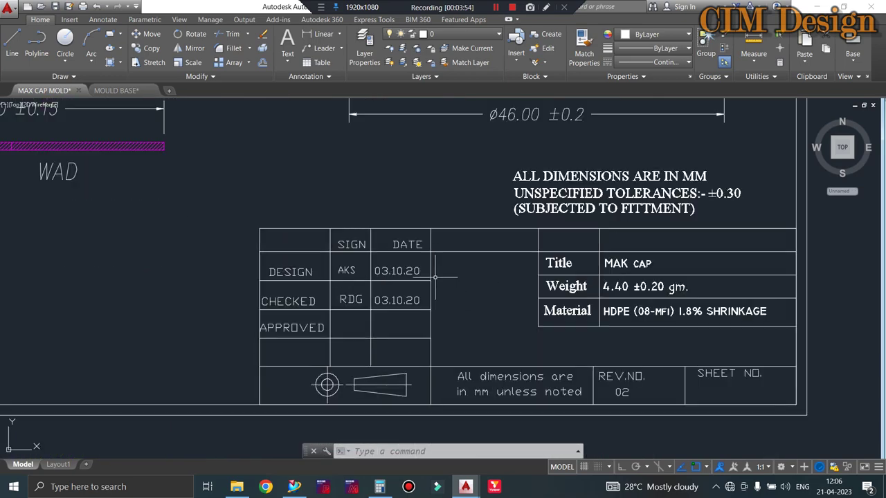
{"action": "scroll", "coordinate": [492, 301], "scroll_direction": "down", "scroll_amount": 2}
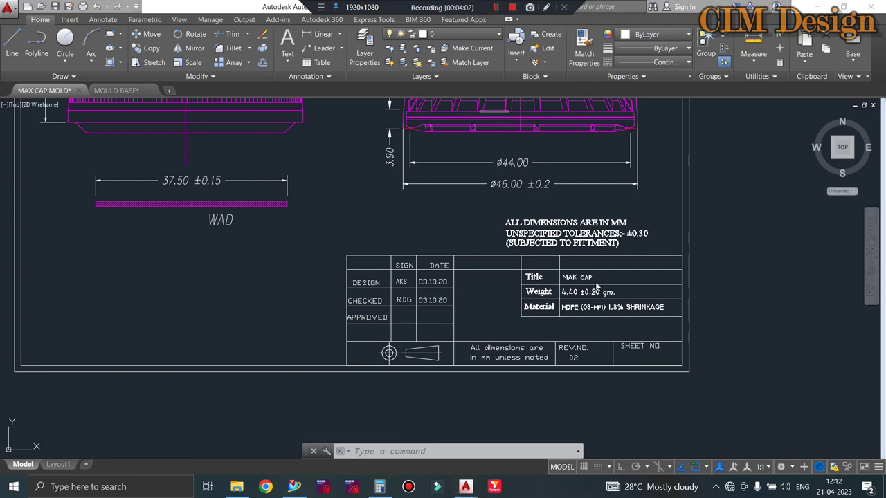
{"action": "scroll", "coordinate": [459, 329], "scroll_direction": "down", "scroll_amount": 2}
{"action": "scroll", "coordinate": [448, 319], "scroll_direction": "down", "scroll_amount": 2}
{"action": "scroll", "coordinate": [439, 308], "scroll_direction": "down", "scroll_amount": 2}
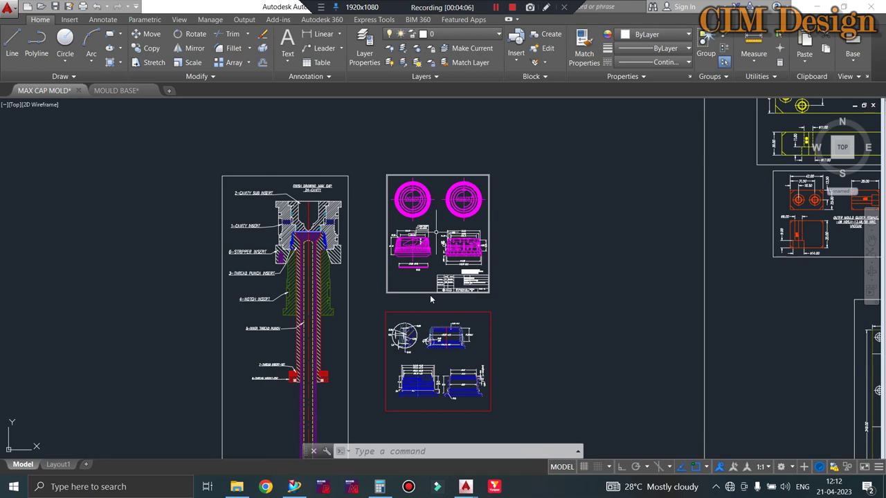
{"action": "scroll", "coordinate": [443, 349], "scroll_direction": "up", "scroll_amount": 4}
{"action": "scroll", "coordinate": [444, 344], "scroll_direction": "up", "scroll_amount": 2}
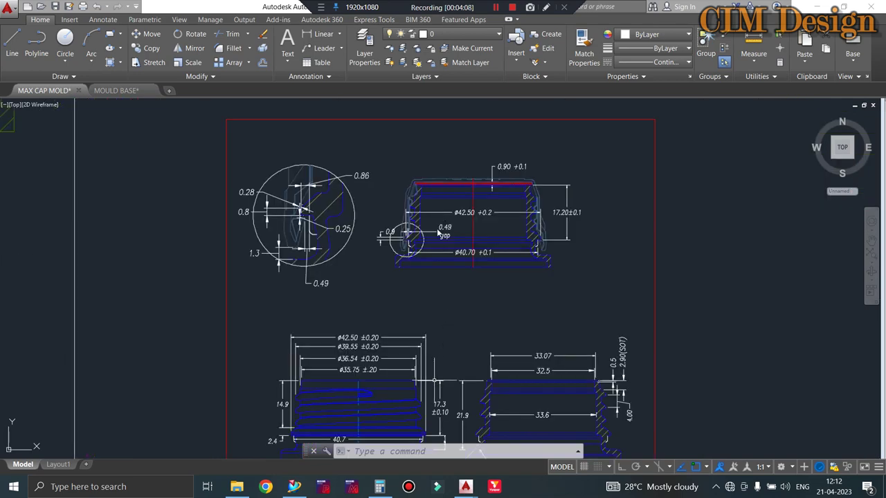
{"action": "scroll", "coordinate": [394, 232], "scroll_direction": "up", "scroll_amount": 2}
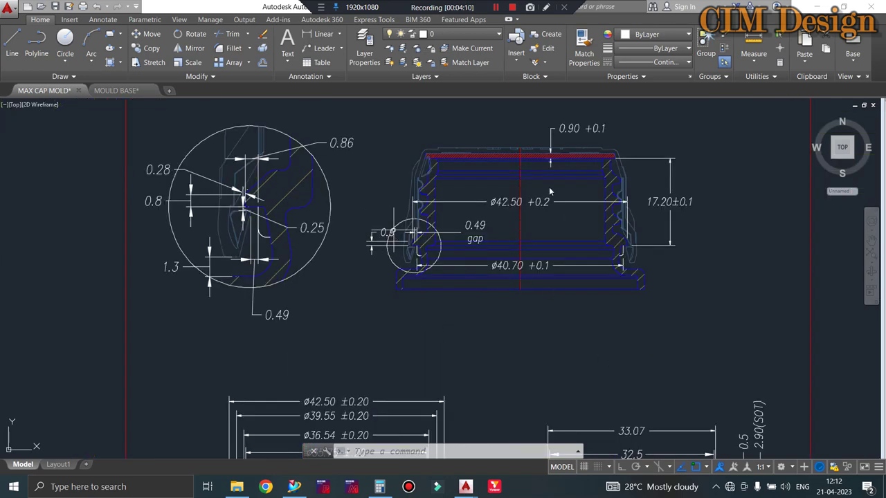
{"action": "scroll", "coordinate": [550, 190], "scroll_direction": "up", "scroll_amount": 1}
{"action": "scroll", "coordinate": [595, 229], "scroll_direction": "down", "scroll_amount": 4}
{"action": "scroll", "coordinate": [592, 277], "scroll_direction": "up", "scroll_amount": 4}
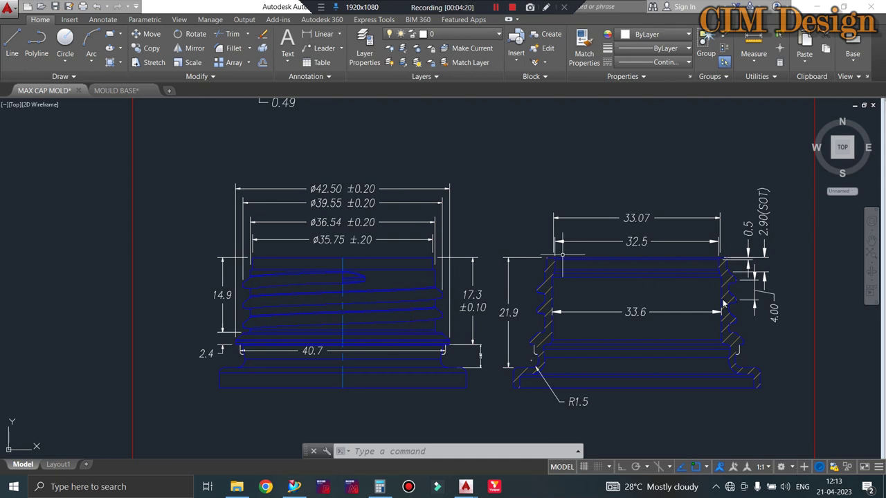
{"action": "scroll", "coordinate": [724, 305], "scroll_direction": "up", "scroll_amount": 2}
{"action": "scroll", "coordinate": [494, 233], "scroll_direction": "down", "scroll_amount": 2}
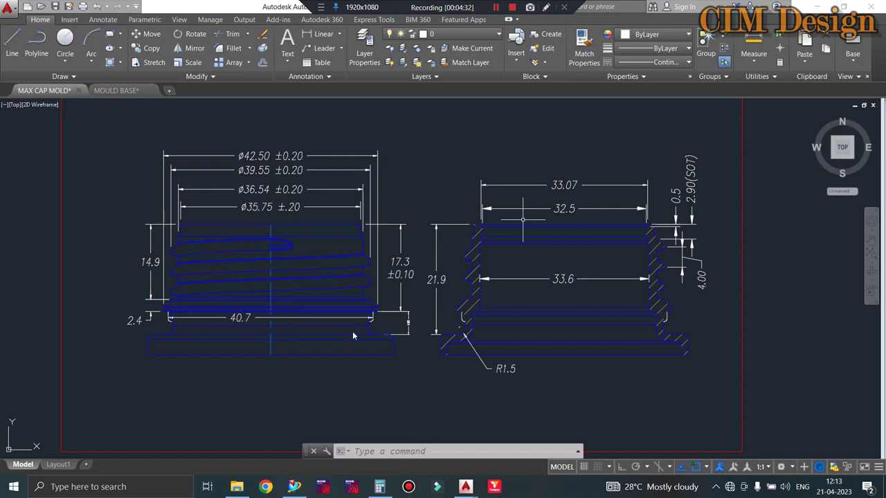
{"action": "scroll", "coordinate": [402, 327], "scroll_direction": "down", "scroll_amount": 10}
{"action": "scroll", "coordinate": [388, 333], "scroll_direction": "up", "scroll_amount": 5}
{"action": "middle_click_drag", "start_coordinate": [388, 332], "coordinate": [360, 208]}
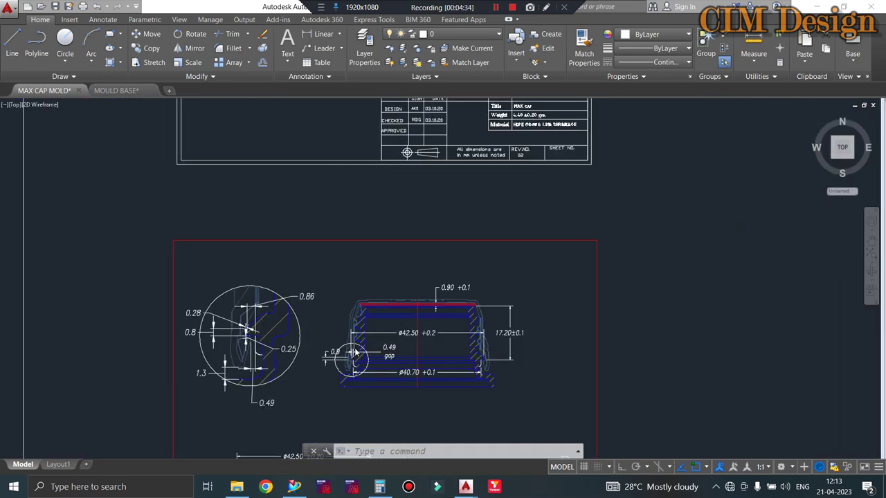
{"action": "scroll", "coordinate": [353, 358], "scroll_direction": "up", "scroll_amount": 5}
{"action": "scroll", "coordinate": [353, 358], "scroll_direction": "up", "scroll_amount": 3}
{"action": "scroll", "coordinate": [369, 186], "scroll_direction": "down", "scroll_amount": 2}
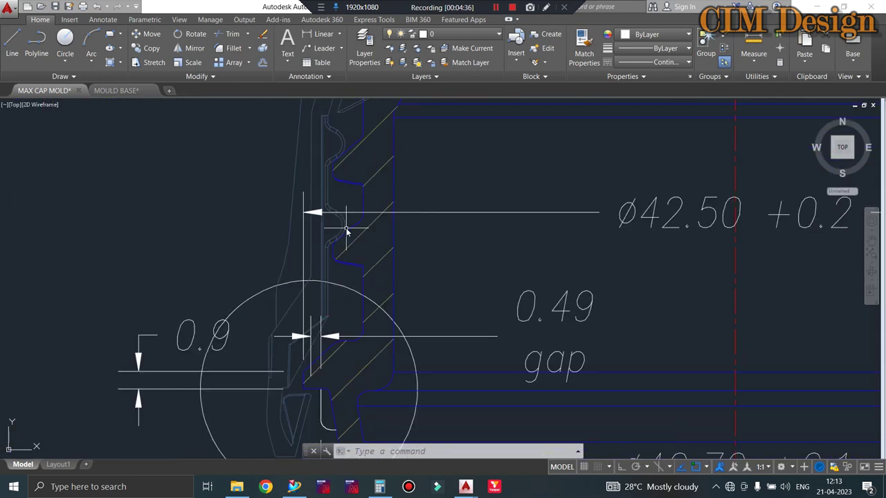
{"action": "scroll", "coordinate": [349, 228], "scroll_direction": "down", "scroll_amount": 2}
{"action": "scroll", "coordinate": [360, 220], "scroll_direction": "down", "scroll_amount": 2}
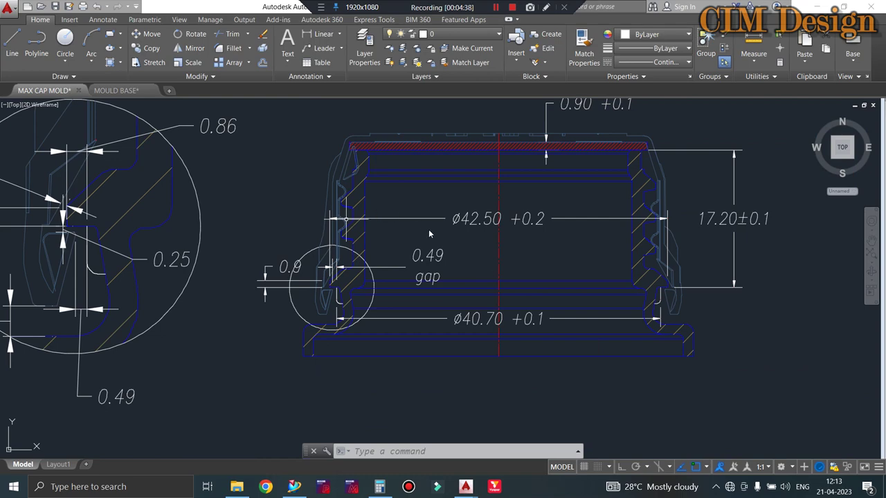
{"action": "scroll", "coordinate": [388, 242], "scroll_direction": "down", "scroll_amount": 2}
{"action": "scroll", "coordinate": [359, 250], "scroll_direction": "down", "scroll_amount": 4}
Zoom out from the cap sheets to the full MAX CAP MOLD layout.
{"action": "scroll", "coordinate": [371, 242], "scroll_direction": "down", "scroll_amount": 1}
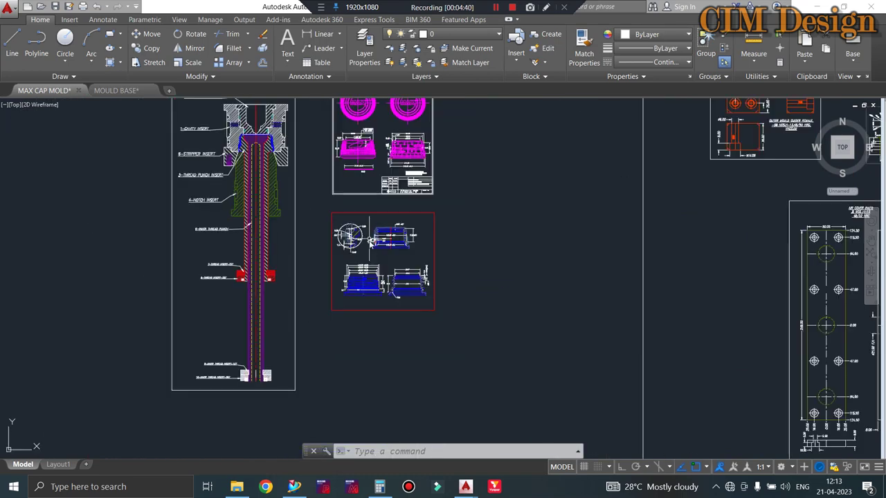
{"action": "scroll", "coordinate": [388, 287], "scroll_direction": "down", "scroll_amount": 1}
{"action": "scroll", "coordinate": [443, 237], "scroll_direction": "down", "scroll_amount": 2}
{"action": "scroll", "coordinate": [444, 237], "scroll_direction": "down", "scroll_amount": 1}
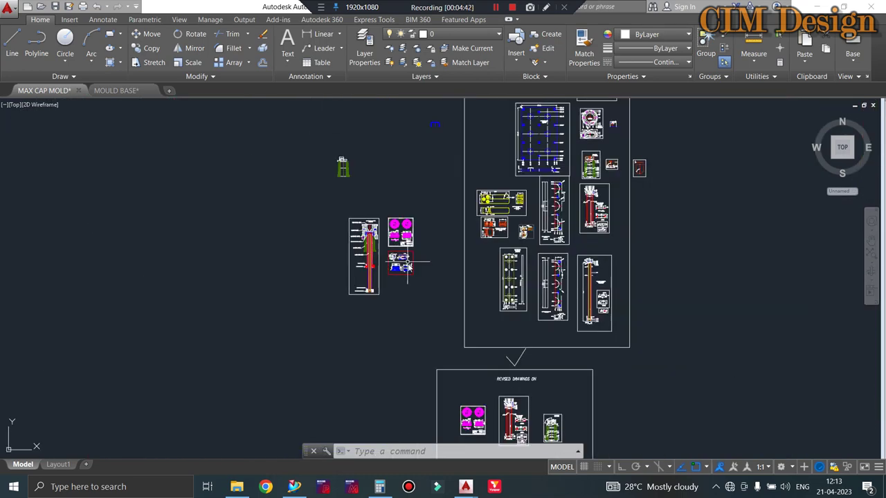
{"action": "scroll", "coordinate": [445, 237], "scroll_direction": "down", "scroll_amount": 2}
{"action": "scroll", "coordinate": [470, 391], "scroll_direction": "up", "scroll_amount": 2}
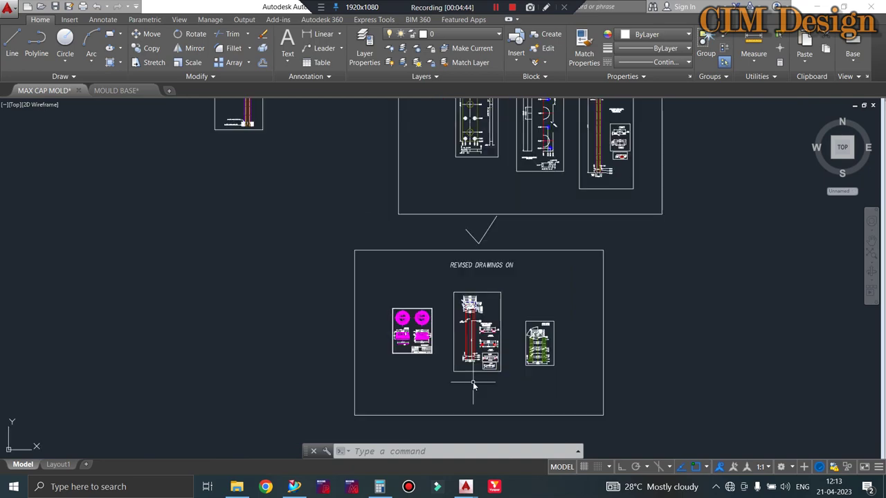
{"action": "scroll", "coordinate": [456, 260], "scroll_direction": "down", "scroll_amount": 1}
{"action": "scroll", "coordinate": [458, 289], "scroll_direction": "down", "scroll_amount": 1}
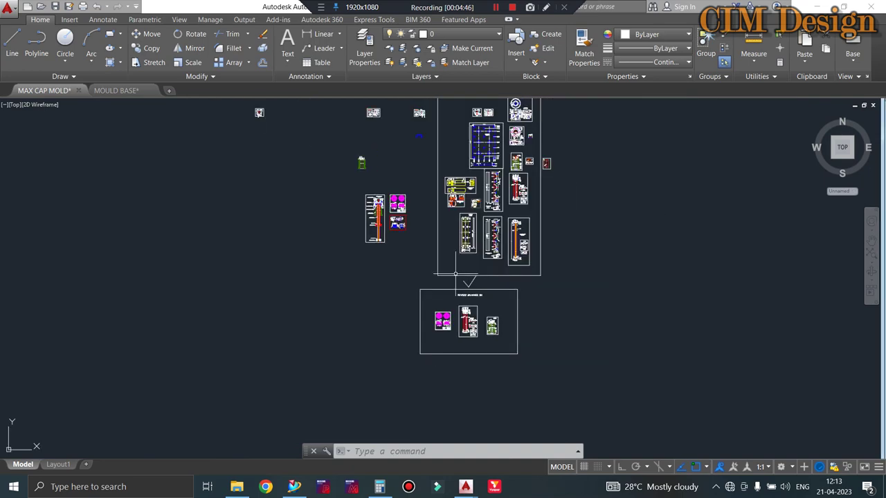
{"action": "scroll", "coordinate": [513, 281], "scroll_direction": "down", "scroll_amount": 1}
{"action": "scroll", "coordinate": [518, 284], "scroll_direction": "down", "scroll_amount": 1}
Zoom into the mould assembly cross-section with its 0.28 and 0.42 clearances and nozzle detail.
{"action": "scroll", "coordinate": [504, 160], "scroll_direction": "up", "scroll_amount": 4}
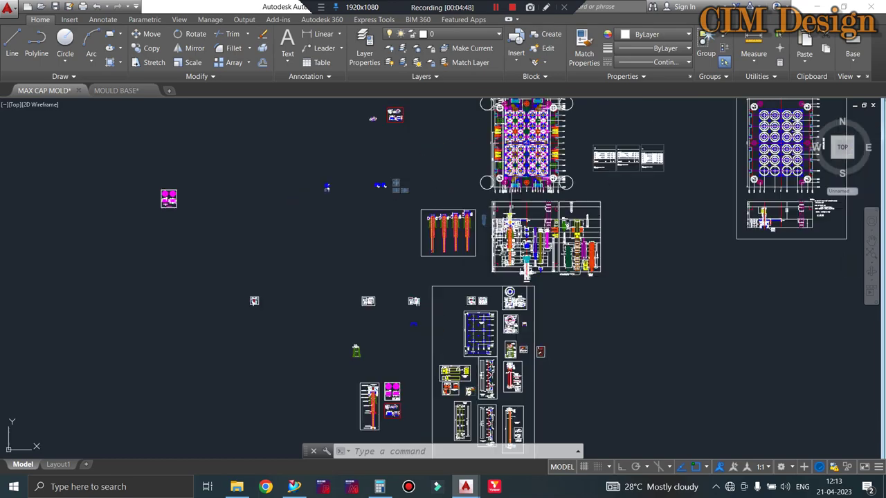
{"action": "scroll", "coordinate": [499, 161], "scroll_direction": "up", "scroll_amount": 4}
{"action": "scroll", "coordinate": [485, 164], "scroll_direction": "up", "scroll_amount": 4}
{"action": "scroll", "coordinate": [457, 168], "scroll_direction": "up", "scroll_amount": 4}
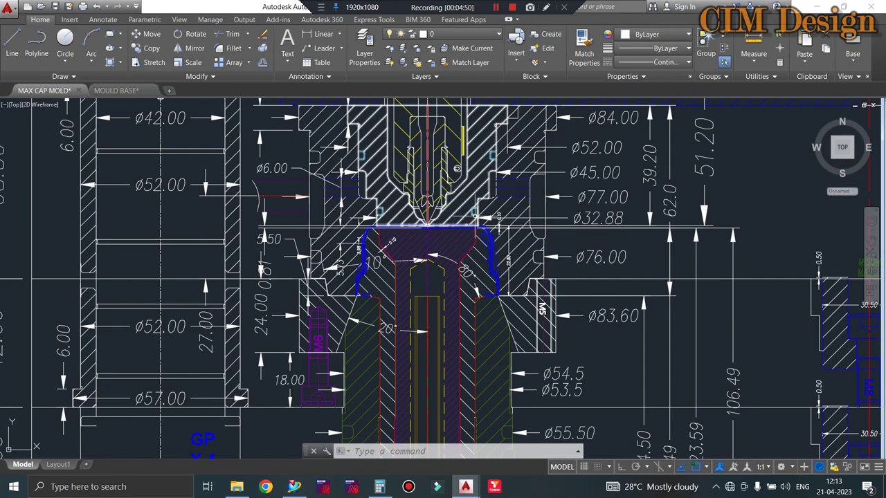
{"action": "scroll", "coordinate": [457, 168], "scroll_direction": "down", "scroll_amount": 4}
{"action": "scroll", "coordinate": [337, 169], "scroll_direction": "down", "scroll_amount": 2}
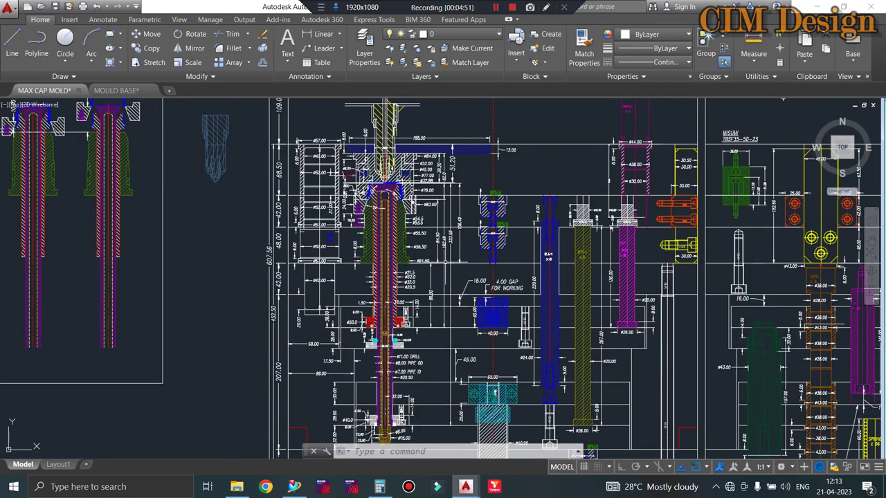
{"action": "scroll", "coordinate": [494, 339], "scroll_direction": "up", "scroll_amount": 2}
{"action": "scroll", "coordinate": [479, 327], "scroll_direction": "up", "scroll_amount": 2}
{"action": "scroll", "coordinate": [479, 327], "scroll_direction": "down", "scroll_amount": 4}
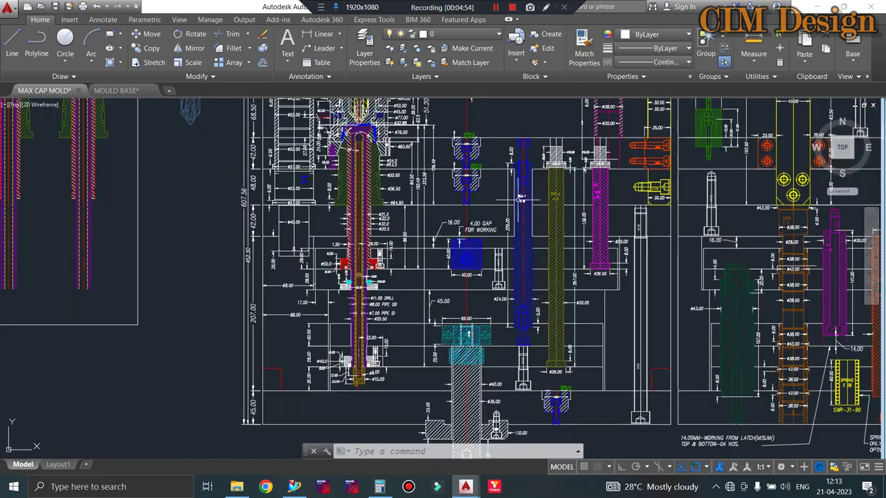
{"action": "scroll", "coordinate": [492, 252], "scroll_direction": "down", "scroll_amount": 2}
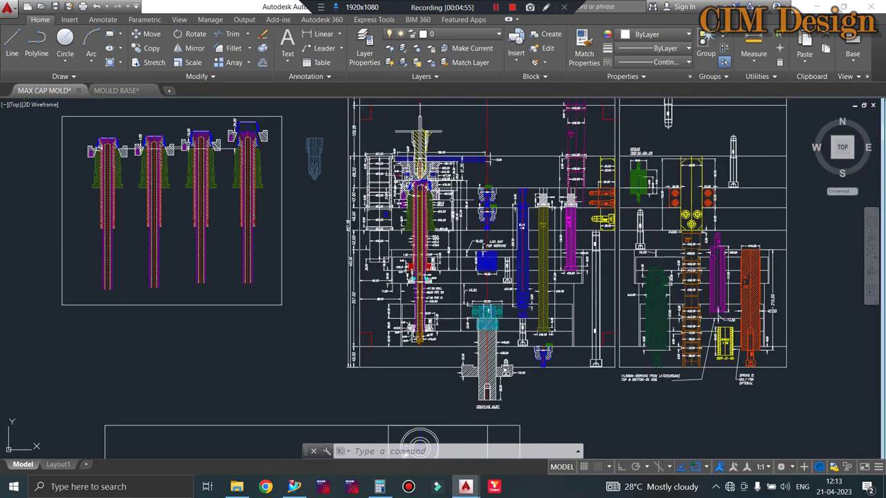
{"action": "scroll", "coordinate": [457, 220], "scroll_direction": "up", "scroll_amount": 2}
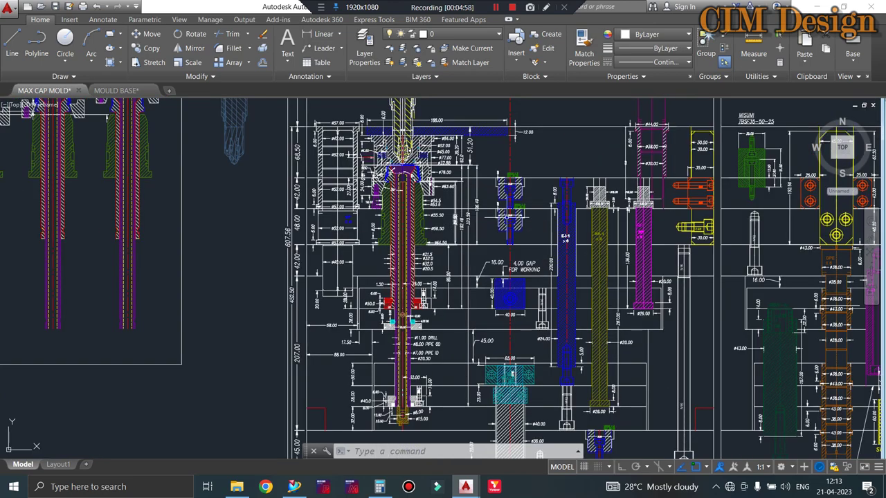
{"action": "scroll", "coordinate": [485, 225], "scroll_direction": "down", "scroll_amount": 3}
Zoom in close on the nozzle inserts of the mould section.
{"action": "scroll", "coordinate": [135, 147], "scroll_direction": "up", "scroll_amount": 5}
{"action": "scroll", "coordinate": [135, 146], "scroll_direction": "up", "scroll_amount": 2}
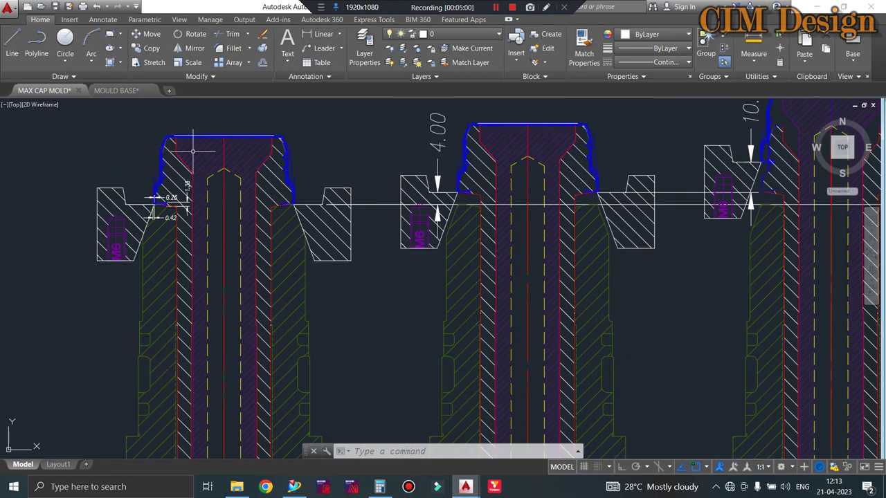
{"action": "scroll", "coordinate": [222, 184], "scroll_direction": "down", "scroll_amount": 2}
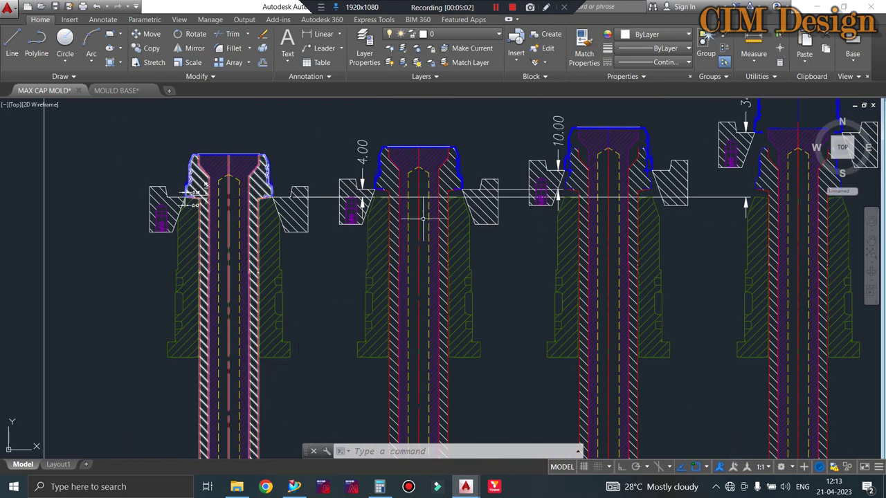
{"action": "scroll", "coordinate": [443, 208], "scroll_direction": "up", "scroll_amount": 3}
{"action": "scroll", "coordinate": [247, 201], "scroll_direction": "up", "scroll_amount": 2}
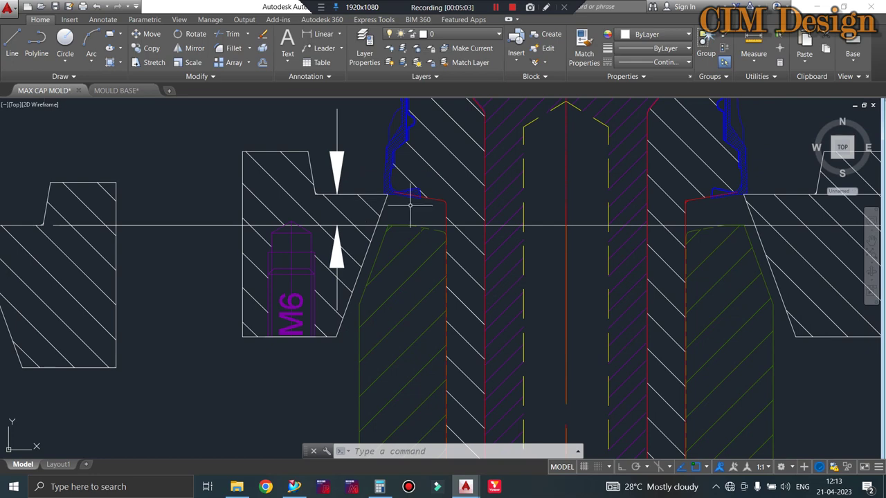
{"action": "scroll", "coordinate": [400, 213], "scroll_direction": "up", "scroll_amount": 3}
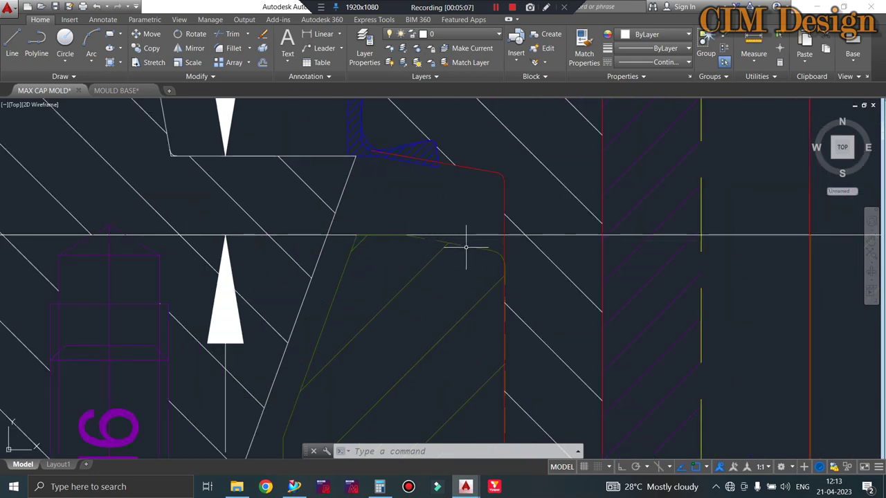
{"action": "scroll", "coordinate": [408, 209], "scroll_direction": "down", "scroll_amount": 4}
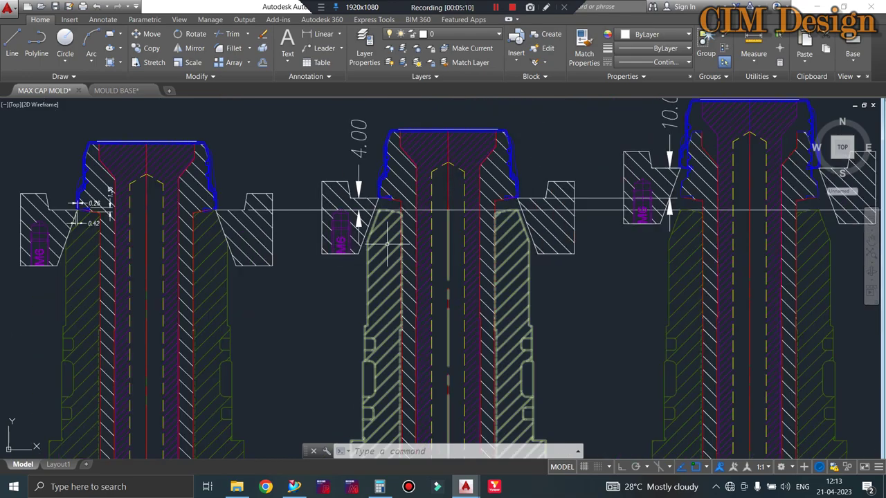
{"action": "scroll", "coordinate": [380, 206], "scroll_direction": "down", "scroll_amount": 2}
{"action": "scroll", "coordinate": [391, 255], "scroll_direction": "down", "scroll_amount": 4}
{"action": "scroll", "coordinate": [377, 239], "scroll_direction": "up", "scroll_amount": 4}
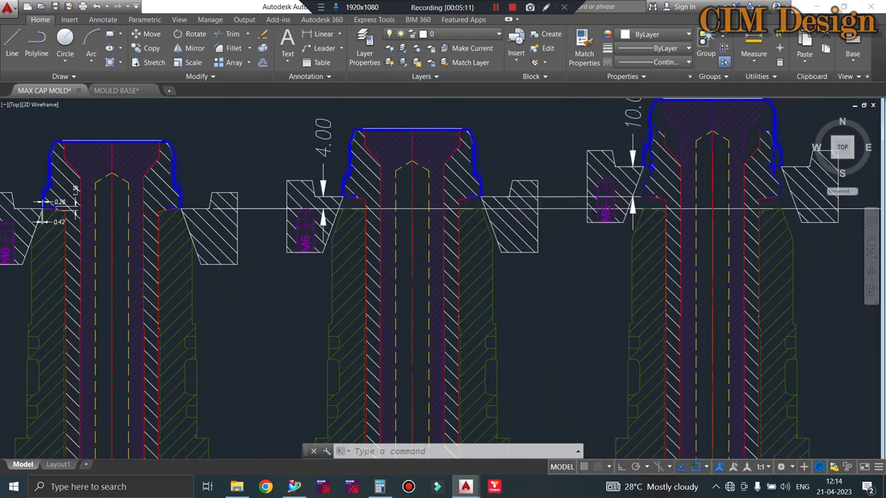
{"action": "scroll", "coordinate": [322, 197], "scroll_direction": "up", "scroll_amount": 3}
{"action": "scroll", "coordinate": [315, 200], "scroll_direction": "up", "scroll_amount": 3}
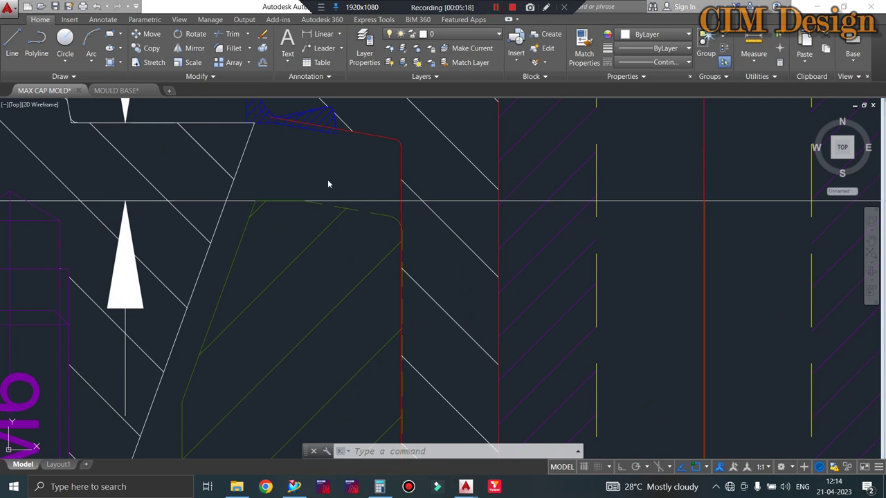
Zoom out to all four cap-core inserts showing the 4.00, 10.00 and 34.00 gap dimensions.
{"action": "scroll", "coordinate": [329, 185], "scroll_direction": "down", "scroll_amount": 2}
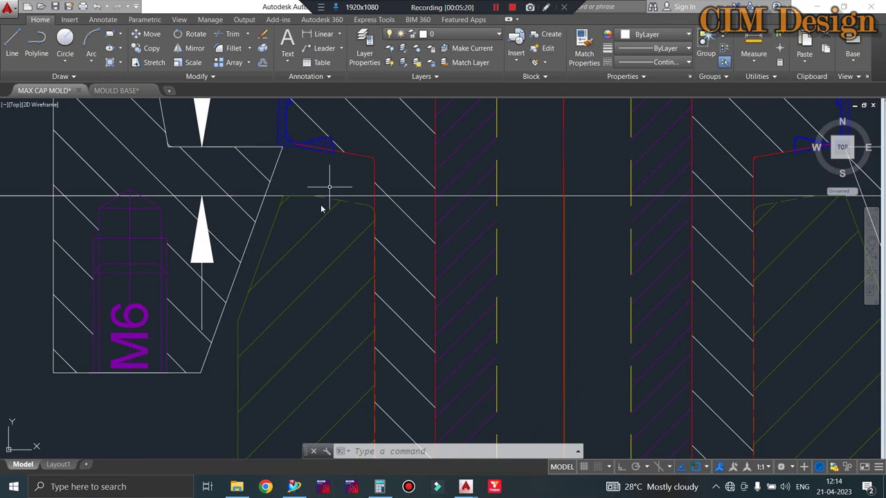
{"action": "scroll", "coordinate": [329, 186], "scroll_direction": "down", "scroll_amount": 1}
{"action": "scroll", "coordinate": [326, 248], "scroll_direction": "down", "scroll_amount": 2}
{"action": "scroll", "coordinate": [326, 246], "scroll_direction": "down", "scroll_amount": 1}
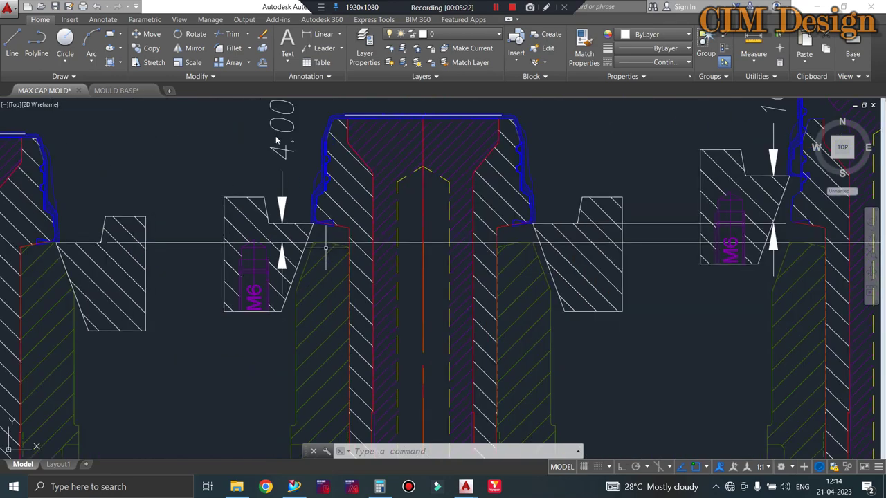
{"action": "scroll", "coordinate": [281, 139], "scroll_direction": "down", "scroll_amount": 4}
{"action": "scroll", "coordinate": [284, 153], "scroll_direction": "up", "scroll_amount": 2}
{"action": "scroll", "coordinate": [275, 158], "scroll_direction": "up", "scroll_amount": 2}
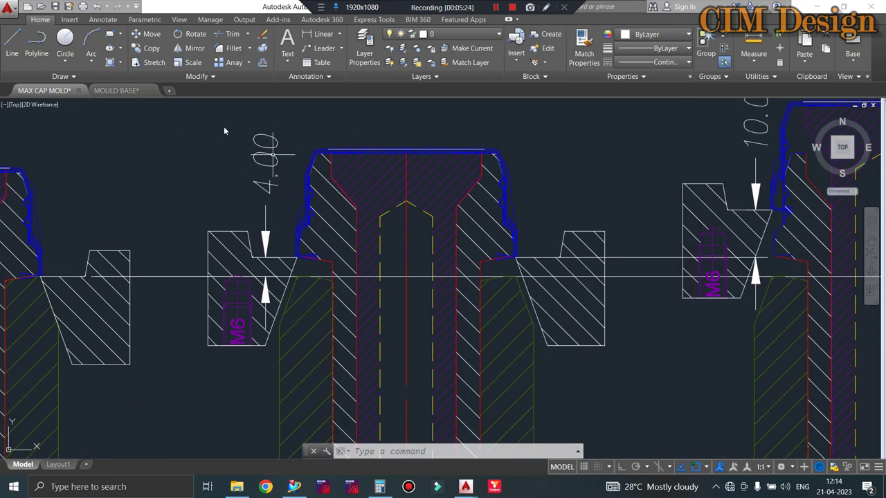
{"action": "scroll", "coordinate": [276, 178], "scroll_direction": "down", "scroll_amount": 2}
{"action": "scroll", "coordinate": [284, 178], "scroll_direction": "up", "scroll_amount": 2}
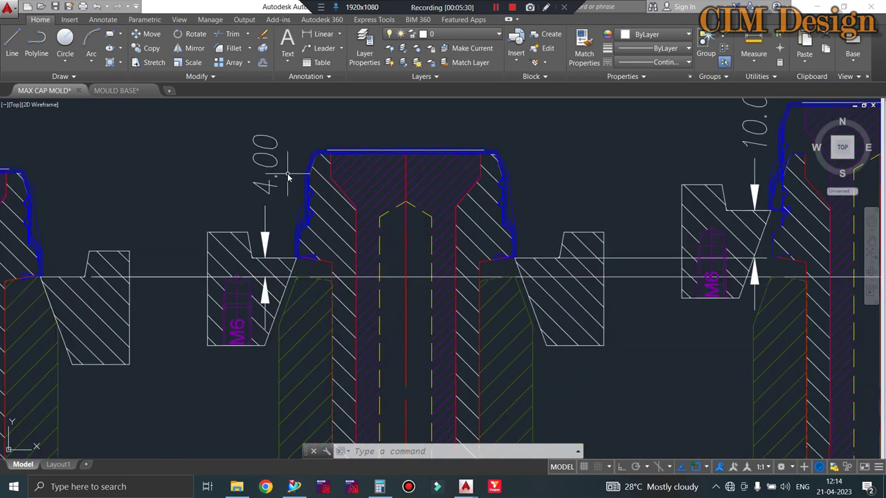
{"action": "scroll", "coordinate": [241, 178], "scroll_direction": "down", "scroll_amount": 2}
{"action": "scroll", "coordinate": [579, 149], "scroll_direction": "up", "scroll_amount": 2}
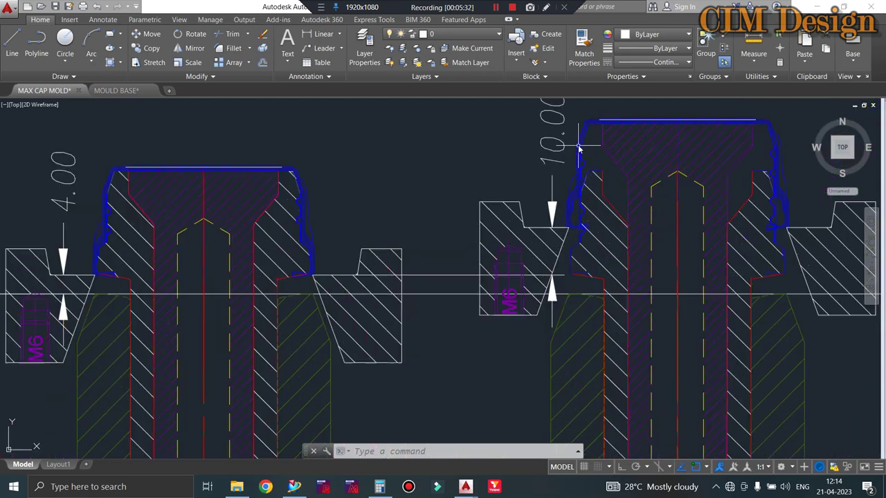
{"action": "scroll", "coordinate": [579, 149], "scroll_direction": "down", "scroll_amount": 2}
{"action": "scroll", "coordinate": [424, 166], "scroll_direction": "up", "scroll_amount": 2}
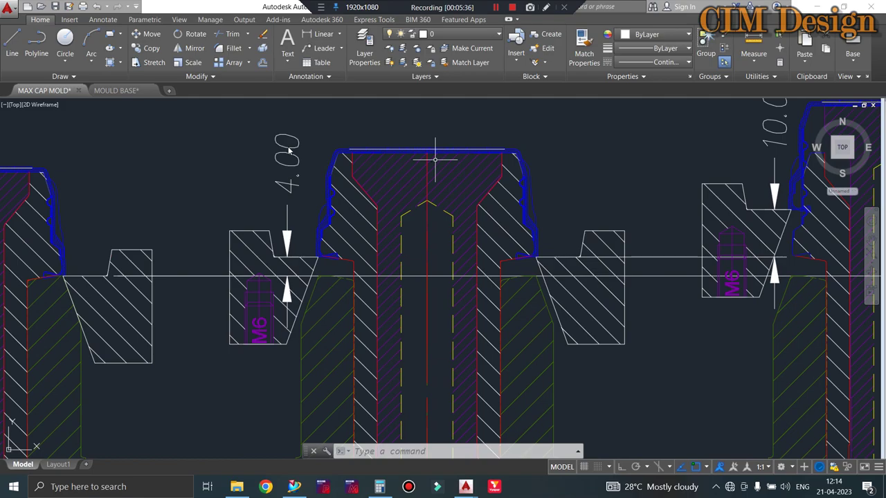
{"action": "scroll", "coordinate": [276, 153], "scroll_direction": "down", "scroll_amount": 3}
Zoom into the blue 4.00 GAP FOR WORKING block, then out to the entire layout sheet.
{"action": "scroll", "coordinate": [270, 166], "scroll_direction": "down", "scroll_amount": 3}
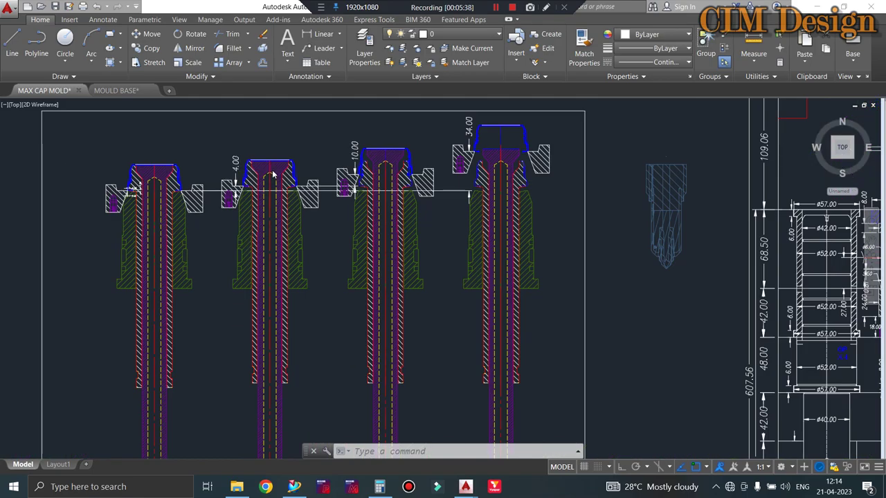
{"action": "scroll", "coordinate": [325, 194], "scroll_direction": "down", "scroll_amount": 2}
{"action": "scroll", "coordinate": [470, 244], "scroll_direction": "up", "scroll_amount": 1}
{"action": "scroll", "coordinate": [470, 244], "scroll_direction": "up", "scroll_amount": 3}
{"action": "scroll", "coordinate": [472, 244], "scroll_direction": "up", "scroll_amount": 3}
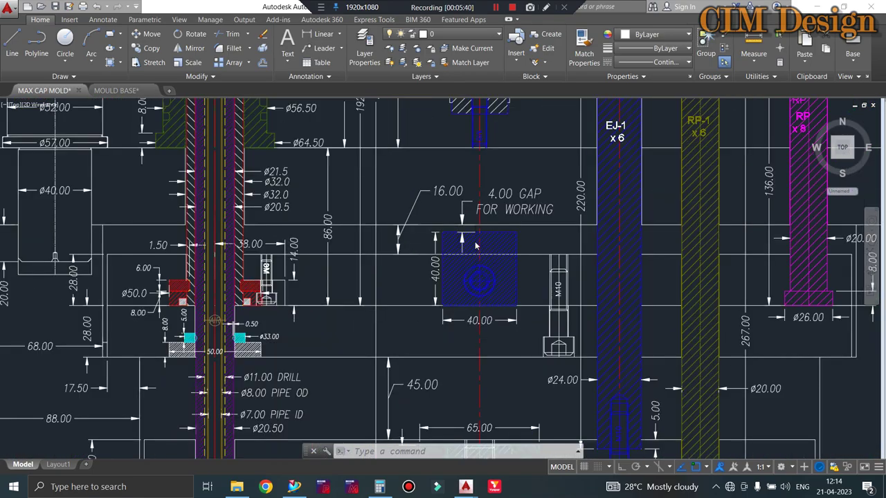
{"action": "scroll", "coordinate": [475, 243], "scroll_direction": "up", "scroll_amount": 2}
{"action": "scroll", "coordinate": [529, 245], "scroll_direction": "up", "scroll_amount": 2}
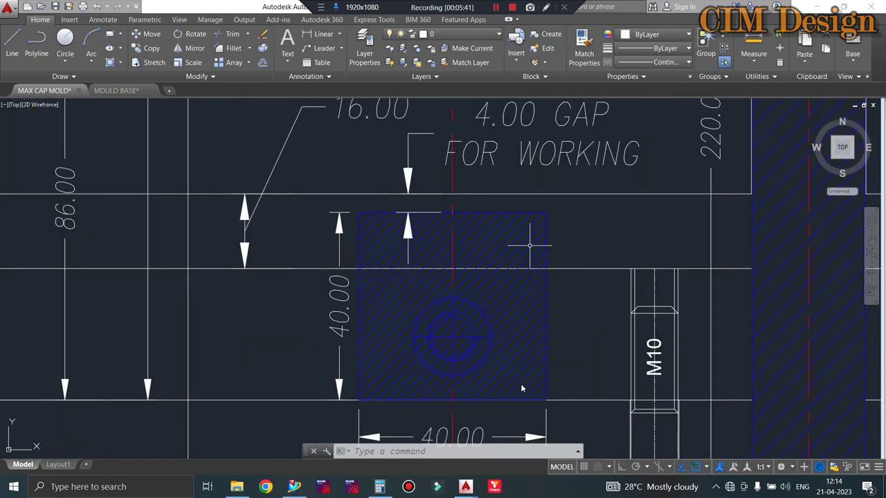
{"action": "scroll", "coordinate": [513, 300], "scroll_direction": "down", "scroll_amount": 2}
{"action": "scroll", "coordinate": [508, 228], "scroll_direction": "up", "scroll_amount": 2}
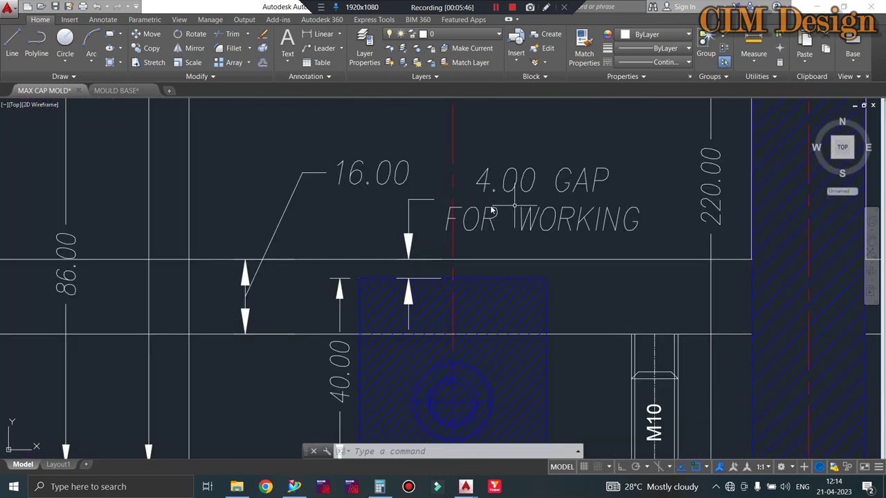
{"action": "scroll", "coordinate": [493, 210], "scroll_direction": "down", "scroll_amount": 2}
{"action": "scroll", "coordinate": [418, 241], "scroll_direction": "up", "scroll_amount": 2}
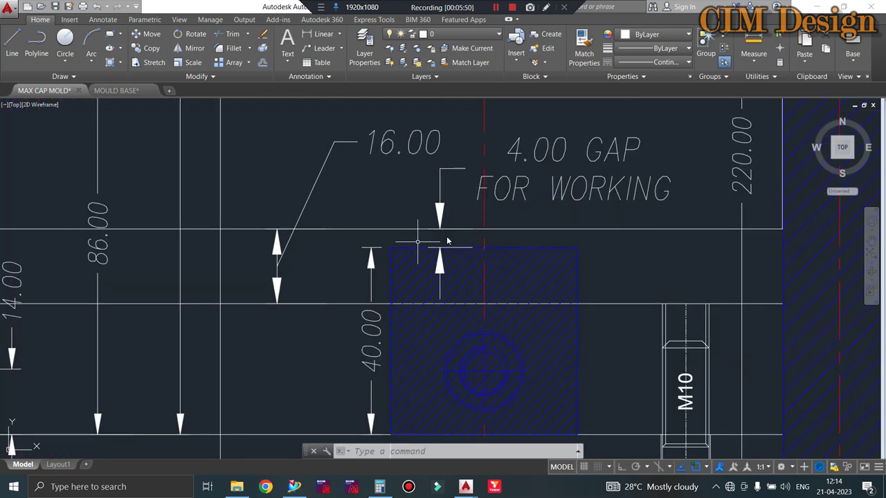
{"action": "scroll", "coordinate": [438, 242], "scroll_direction": "down", "scroll_amount": 3}
{"action": "scroll", "coordinate": [448, 247], "scroll_direction": "up", "scroll_amount": 1}
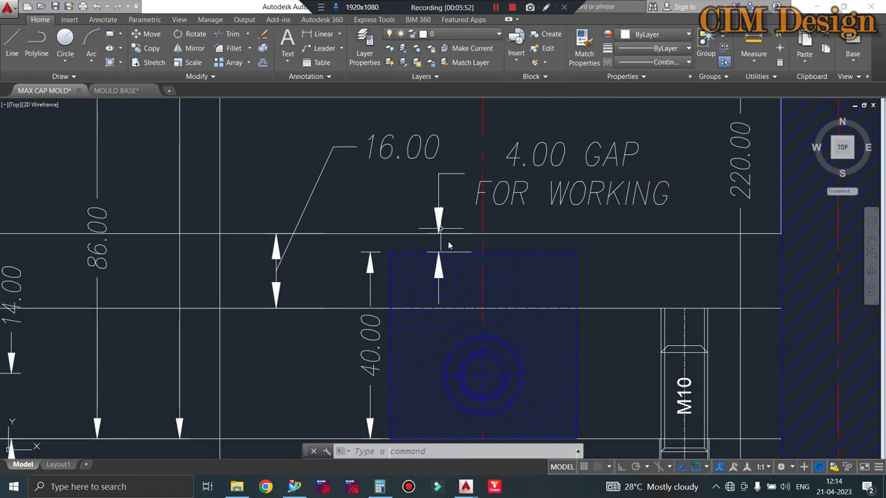
{"action": "scroll", "coordinate": [457, 255], "scroll_direction": "down", "scroll_amount": 3}
{"action": "scroll", "coordinate": [470, 251], "scroll_direction": "down", "scroll_amount": 3}
{"action": "scroll", "coordinate": [208, 165], "scroll_direction": "down", "scroll_amount": 2}
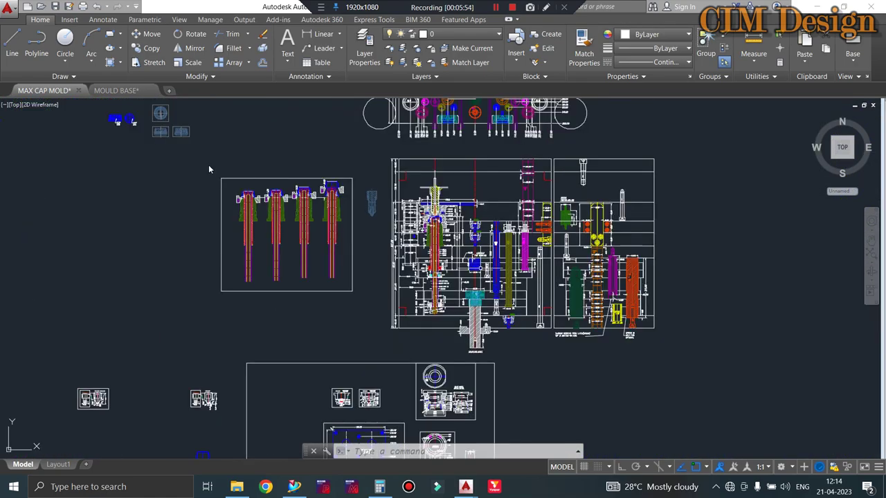
{"action": "scroll", "coordinate": [254, 221], "scroll_direction": "up", "scroll_amount": 4}
{"action": "scroll", "coordinate": [339, 179], "scroll_direction": "up", "scroll_amount": 2}
{"action": "scroll", "coordinate": [338, 178], "scroll_direction": "up", "scroll_amount": 3}
{"action": "scroll", "coordinate": [402, 235], "scroll_direction": "down", "scroll_amount": 3}
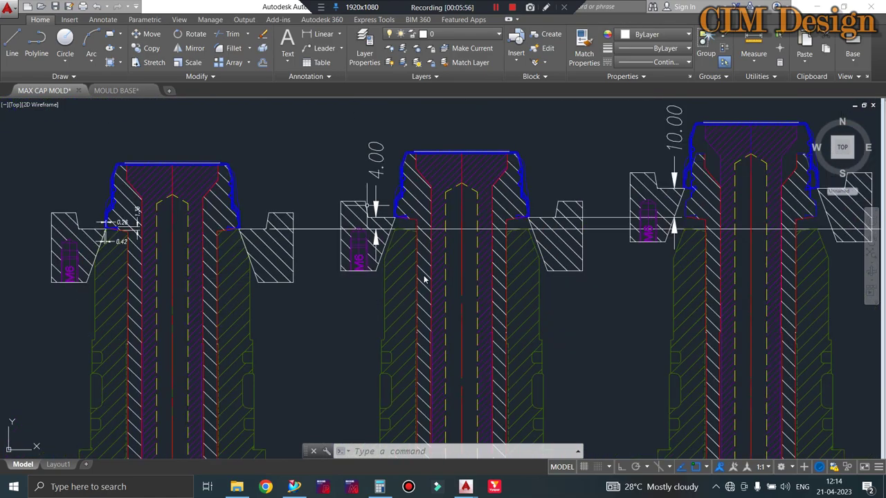
{"action": "scroll", "coordinate": [415, 225], "scroll_direction": "up", "scroll_amount": 1}
{"action": "scroll", "coordinate": [400, 216], "scroll_direction": "up", "scroll_amount": 3}
{"action": "scroll", "coordinate": [399, 215], "scroll_direction": "down", "scroll_amount": 1}
{"action": "scroll", "coordinate": [366, 238], "scroll_direction": "down", "scroll_amount": 4}
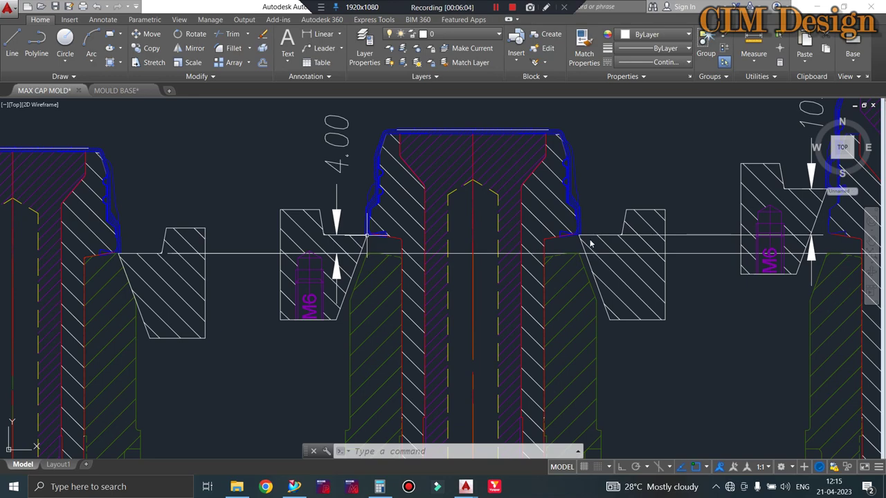
{"action": "scroll", "coordinate": [389, 173], "scroll_direction": "down", "scroll_amount": 5}
{"action": "scroll", "coordinate": [384, 159], "scroll_direction": "down", "scroll_amount": 3}
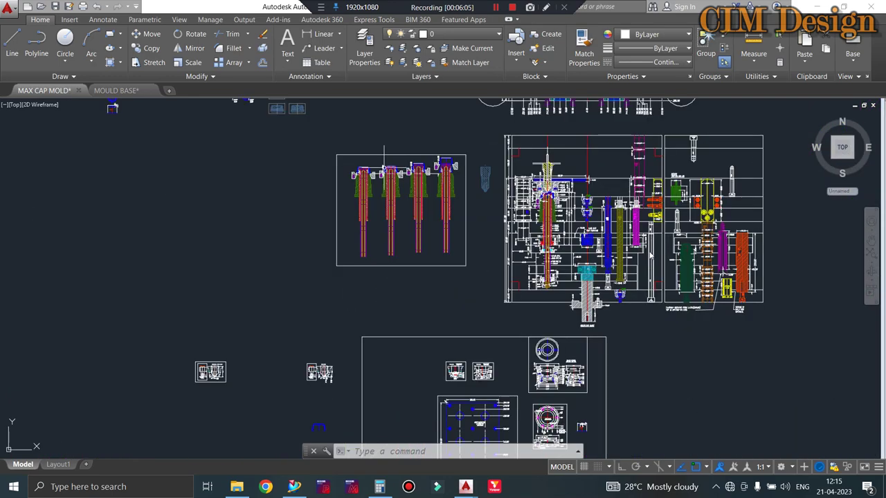
{"action": "scroll", "coordinate": [544, 252], "scroll_direction": "up", "scroll_amount": 2}
{"action": "scroll", "coordinate": [543, 253], "scroll_direction": "up", "scroll_amount": 5}
{"action": "scroll", "coordinate": [530, 207], "scroll_direction": "up", "scroll_amount": 3}
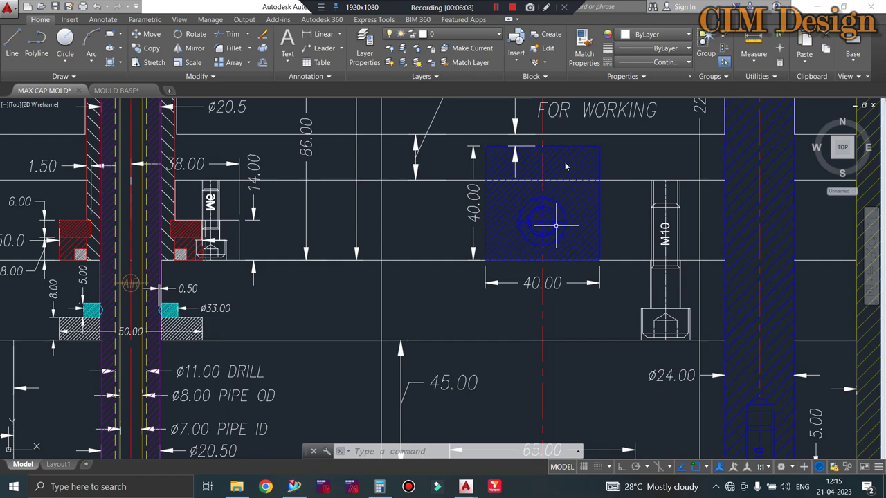
{"action": "scroll", "coordinate": [541, 235], "scroll_direction": "down", "scroll_amount": 5}
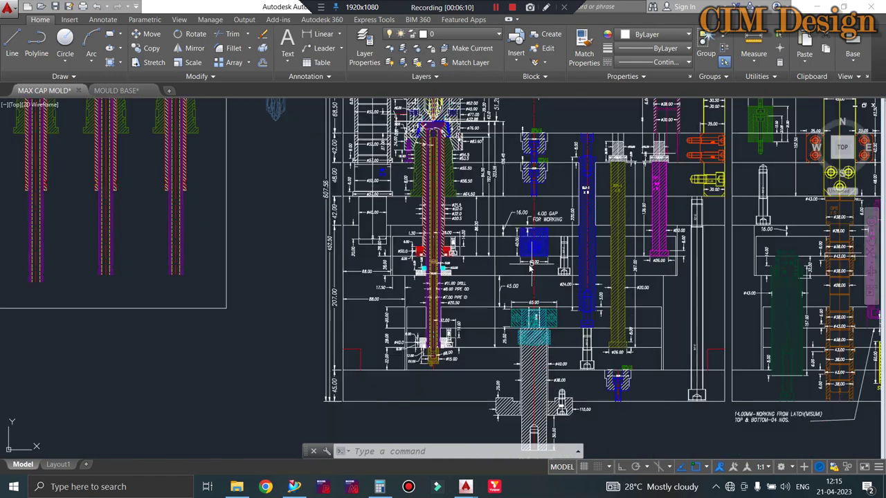
{"action": "scroll", "coordinate": [542, 235], "scroll_direction": "down", "scroll_amount": 2}
{"action": "scroll", "coordinate": [274, 141], "scroll_direction": "up", "scroll_amount": 5}
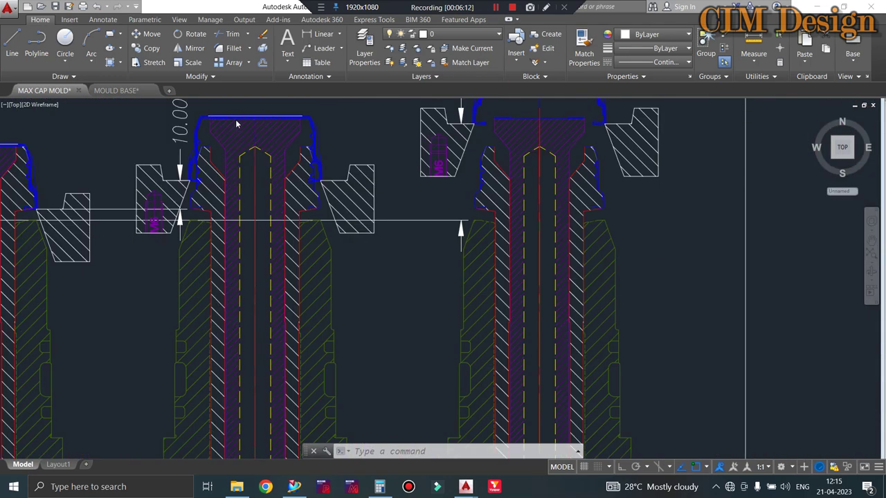
{"action": "scroll", "coordinate": [237, 122], "scroll_direction": "up", "scroll_amount": 2}
{"action": "scroll", "coordinate": [227, 167], "scroll_direction": "up", "scroll_amount": 2}
{"action": "scroll", "coordinate": [251, 207], "scroll_direction": "down", "scroll_amount": 2}
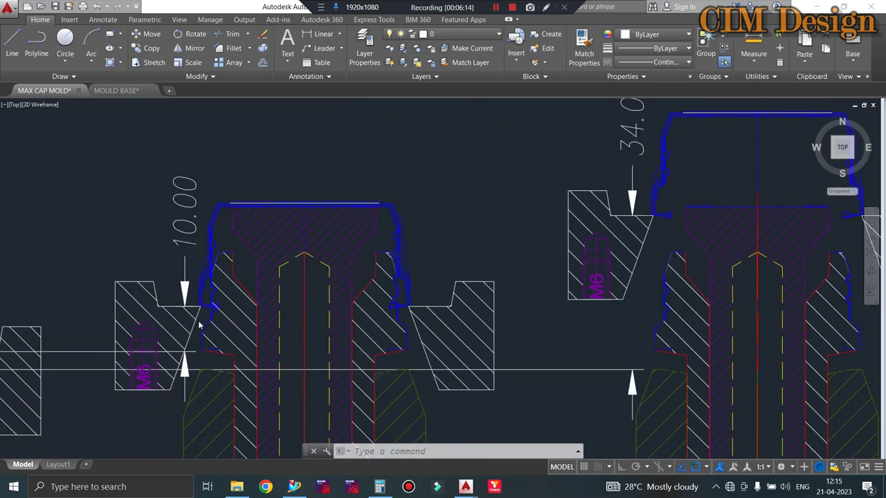
{"action": "scroll", "coordinate": [322, 274], "scroll_direction": "up", "scroll_amount": 2}
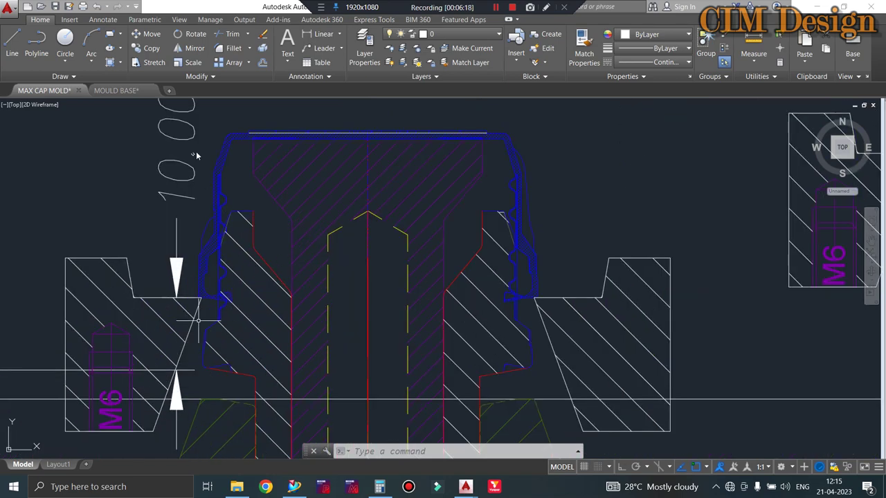
{"action": "scroll", "coordinate": [104, 315], "scroll_direction": "down", "scroll_amount": 2}
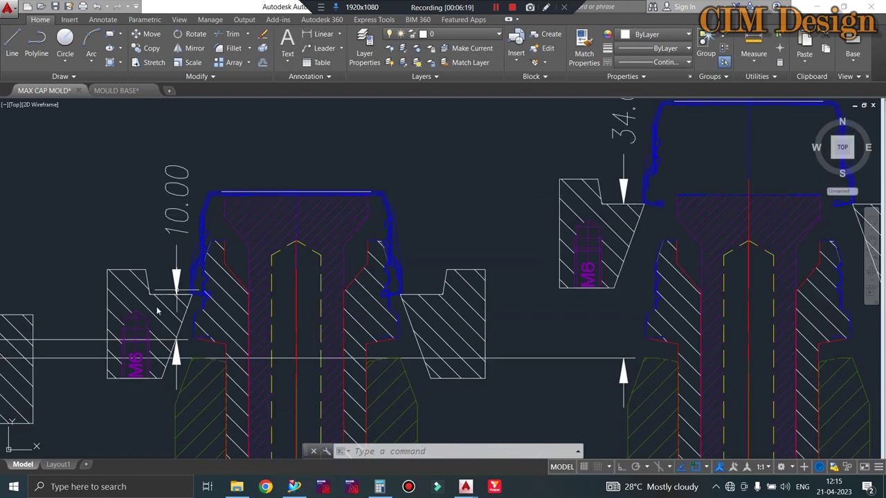
{"action": "scroll", "coordinate": [385, 266], "scroll_direction": "down", "scroll_amount": 2}
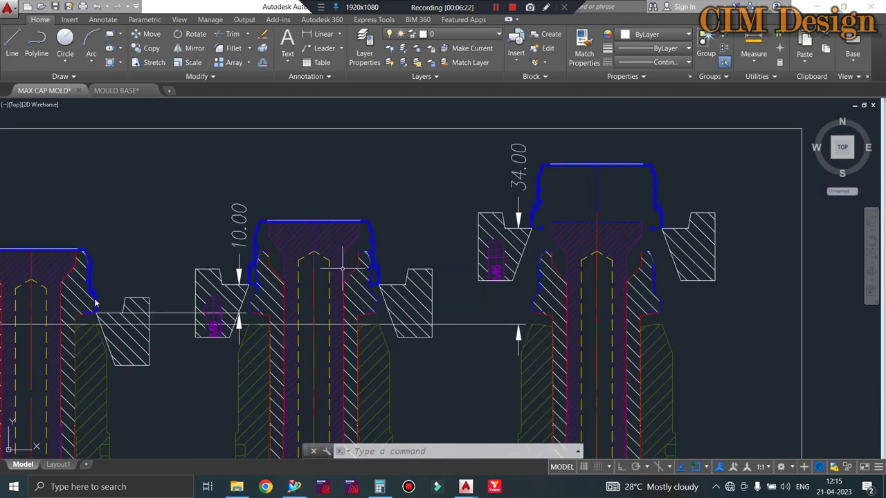
{"action": "scroll", "coordinate": [75, 331], "scroll_direction": "up", "scroll_amount": 2}
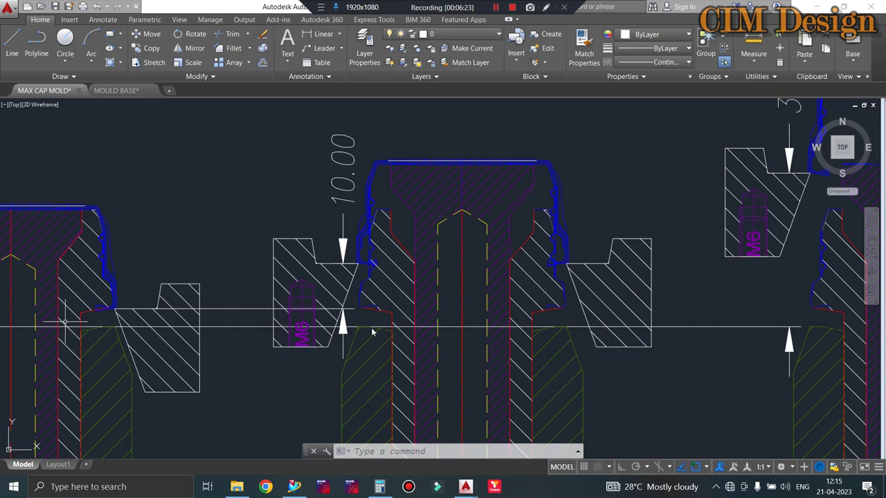
{"action": "scroll", "coordinate": [155, 325], "scroll_direction": "down", "scroll_amount": 2}
{"action": "scroll", "coordinate": [297, 309], "scroll_direction": "down", "scroll_amount": 2}
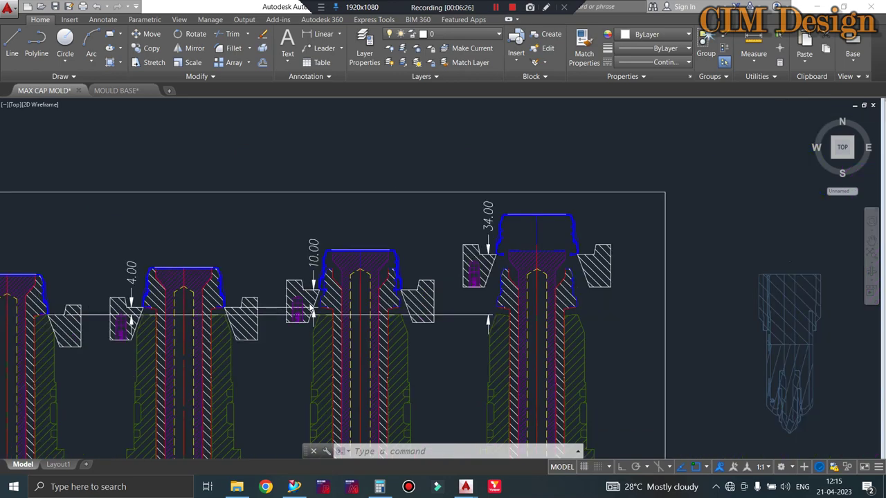
{"action": "scroll", "coordinate": [207, 312], "scroll_direction": "down", "scroll_amount": 2}
{"action": "scroll", "coordinate": [84, 303], "scroll_direction": "up", "scroll_amount": 6}
{"action": "scroll", "coordinate": [107, 297], "scroll_direction": "up", "scroll_amount": 2}
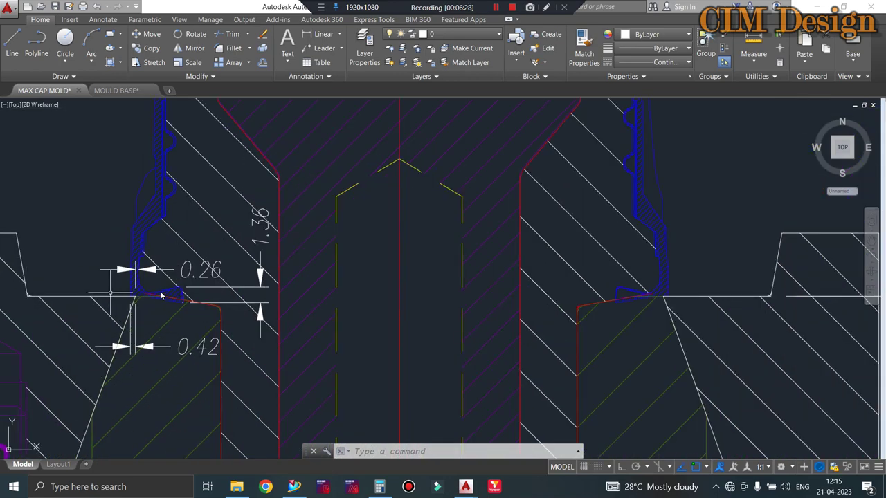
{"action": "scroll", "coordinate": [146, 307], "scroll_direction": "down", "scroll_amount": 4}
{"action": "scroll", "coordinate": [159, 305], "scroll_direction": "down", "scroll_amount": 2}
{"action": "scroll", "coordinate": [405, 258], "scroll_direction": "up", "scroll_amount": 4}
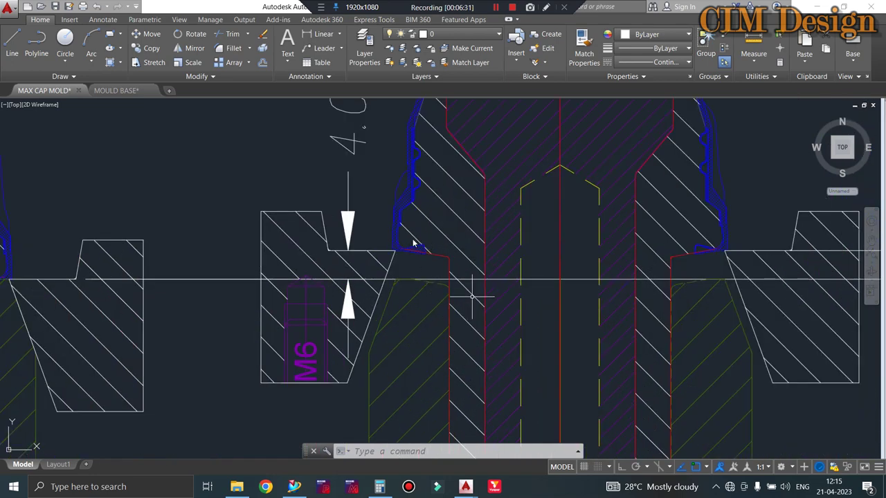
{"action": "scroll", "coordinate": [391, 248], "scroll_direction": "down", "scroll_amount": 2}
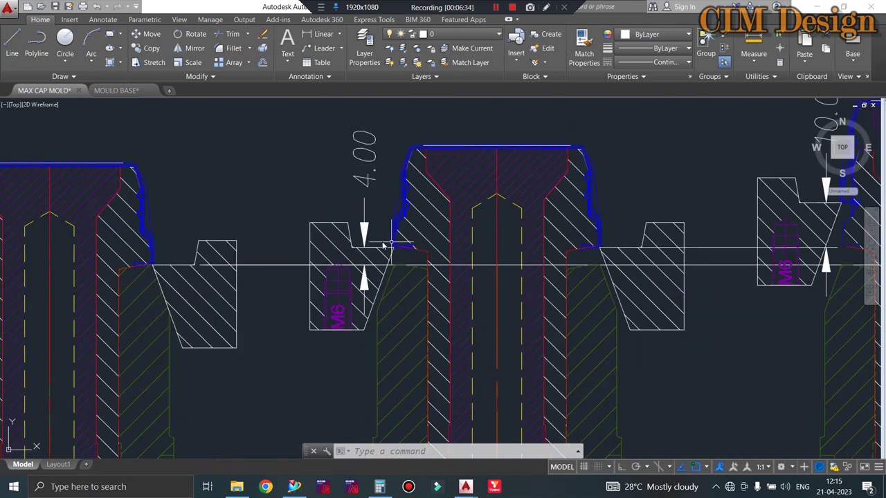
{"action": "scroll", "coordinate": [384, 246], "scroll_direction": "up", "scroll_amount": 3}
{"action": "scroll", "coordinate": [411, 261], "scroll_direction": "down", "scroll_amount": 2}
{"action": "scroll", "coordinate": [358, 241], "scroll_direction": "down", "scroll_amount": 2}
{"action": "scroll", "coordinate": [640, 242], "scroll_direction": "up", "scroll_amount": 2}
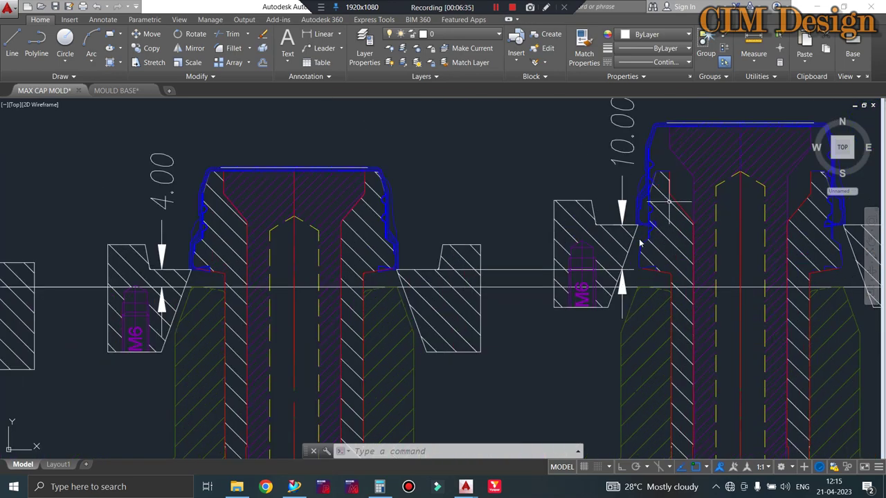
{"action": "scroll", "coordinate": [547, 244], "scroll_direction": "down", "scroll_amount": 2}
{"action": "scroll", "coordinate": [588, 239], "scroll_direction": "up", "scroll_amount": 1}
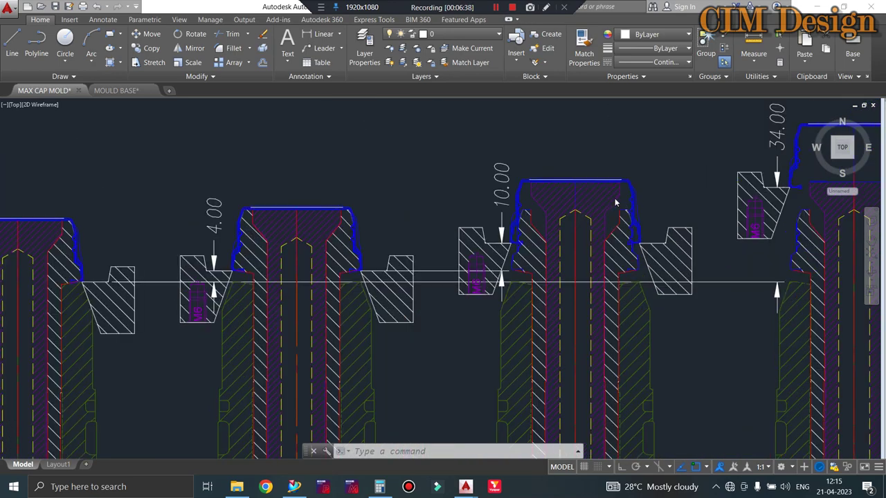
{"action": "scroll", "coordinate": [588, 236], "scroll_direction": "up", "scroll_amount": 1}
{"action": "scroll", "coordinate": [456, 208], "scroll_direction": "down", "scroll_amount": 2}
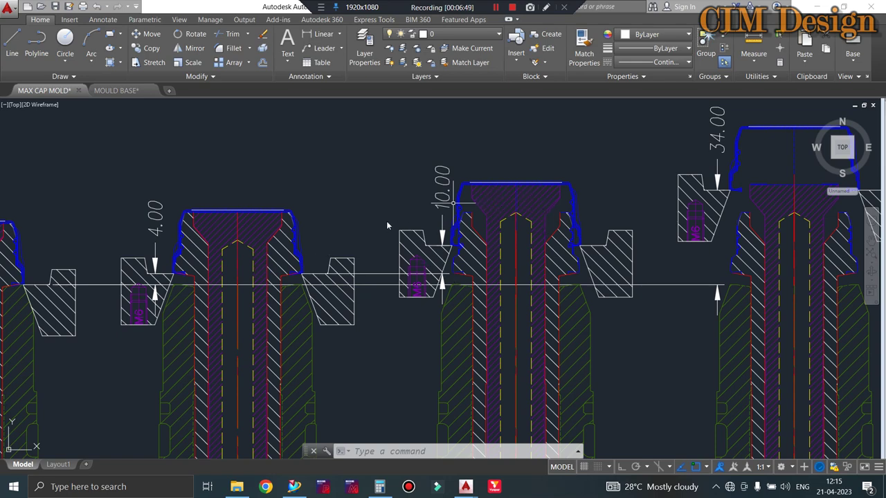
{"action": "scroll", "coordinate": [388, 225], "scroll_direction": "down", "scroll_amount": 5}
{"action": "scroll", "coordinate": [293, 194], "scroll_direction": "down", "scroll_amount": 2}
Zoom into the latch ladder and its 14.00 dimension, then back out.
{"action": "scroll", "coordinate": [263, 205], "scroll_direction": "down", "scroll_amount": 2}
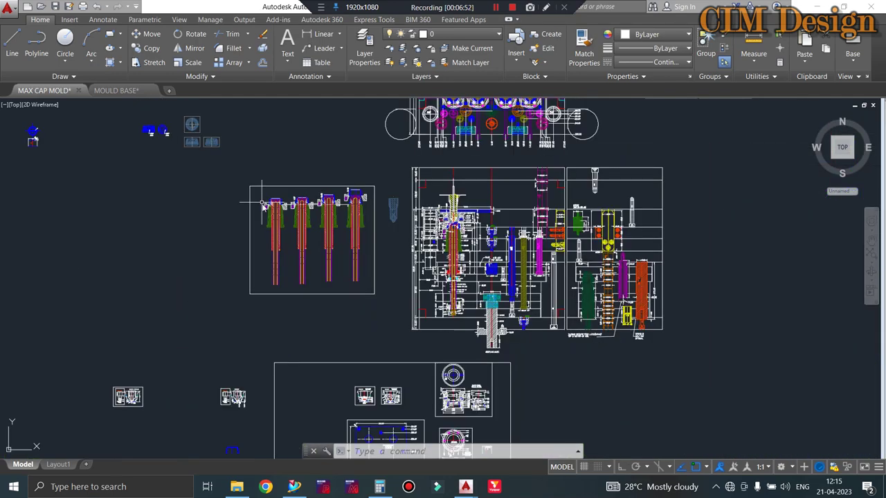
{"action": "scroll", "coordinate": [608, 265], "scroll_direction": "up", "scroll_amount": 2}
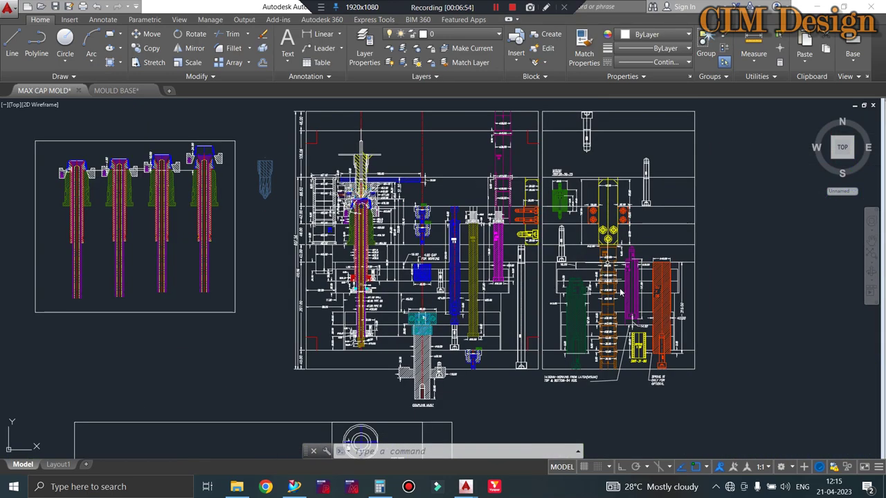
{"action": "scroll", "coordinate": [621, 293], "scroll_direction": "up", "scroll_amount": 2}
{"action": "scroll", "coordinate": [620, 293], "scroll_direction": "up", "scroll_amount": 2}
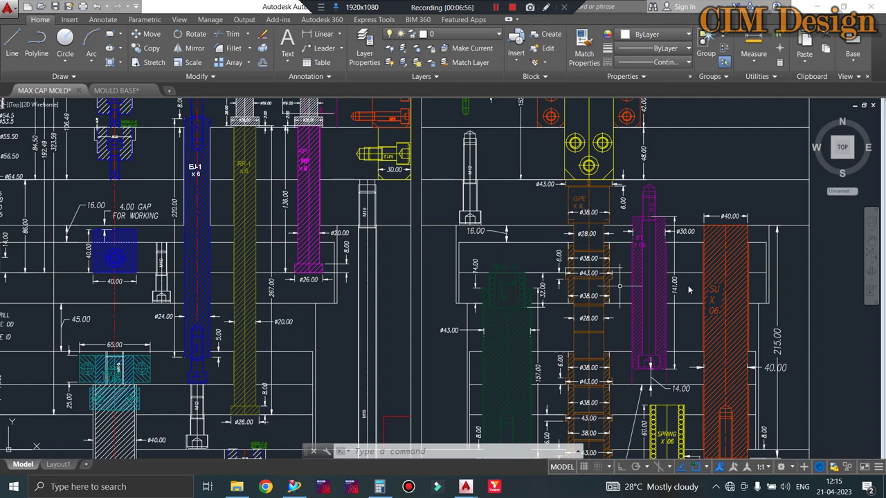
{"action": "scroll", "coordinate": [706, 285], "scroll_direction": "up", "scroll_amount": 2}
{"action": "scroll", "coordinate": [618, 222], "scroll_direction": "down", "scroll_amount": 3}
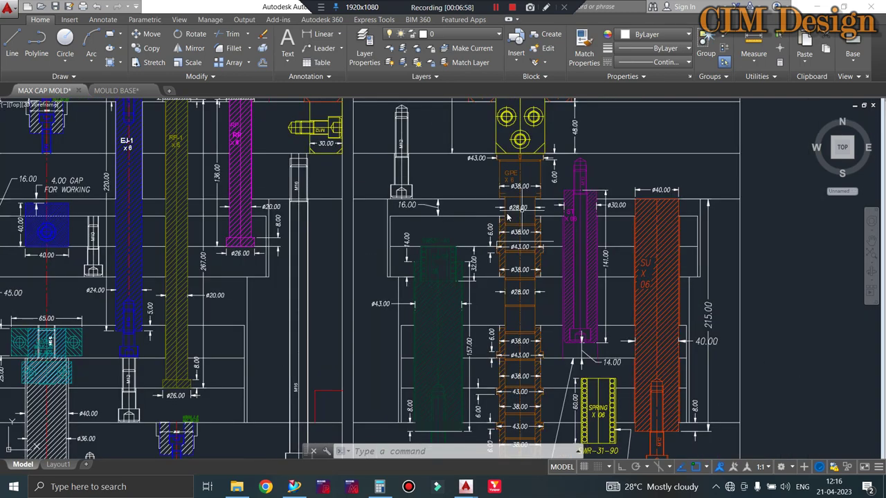
{"action": "scroll", "coordinate": [515, 269], "scroll_direction": "down", "scroll_amount": 1}
Zoom into the cap cavity pins with their 4.00, 10.00 and 34.00 dimensions.
{"action": "scroll", "coordinate": [522, 243], "scroll_direction": "up", "scroll_amount": 5}
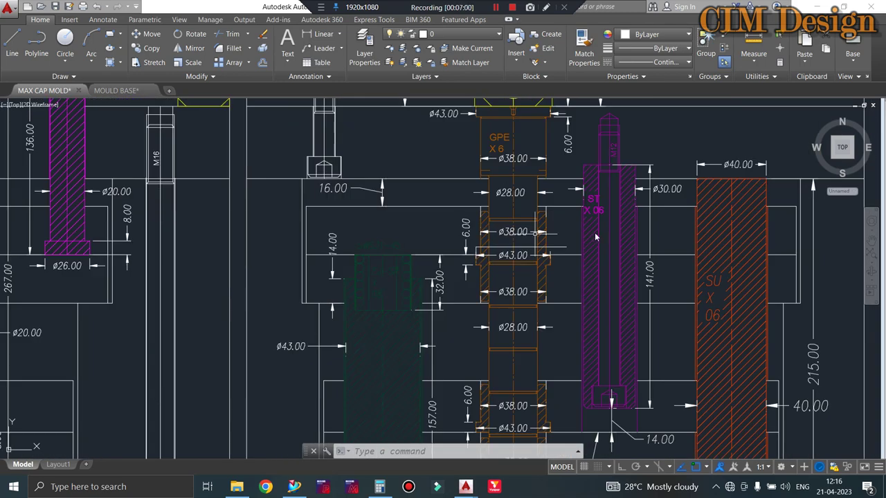
{"action": "scroll", "coordinate": [593, 234], "scroll_direction": "down", "scroll_amount": 3}
{"action": "scroll", "coordinate": [613, 296], "scroll_direction": "up", "scroll_amount": 2}
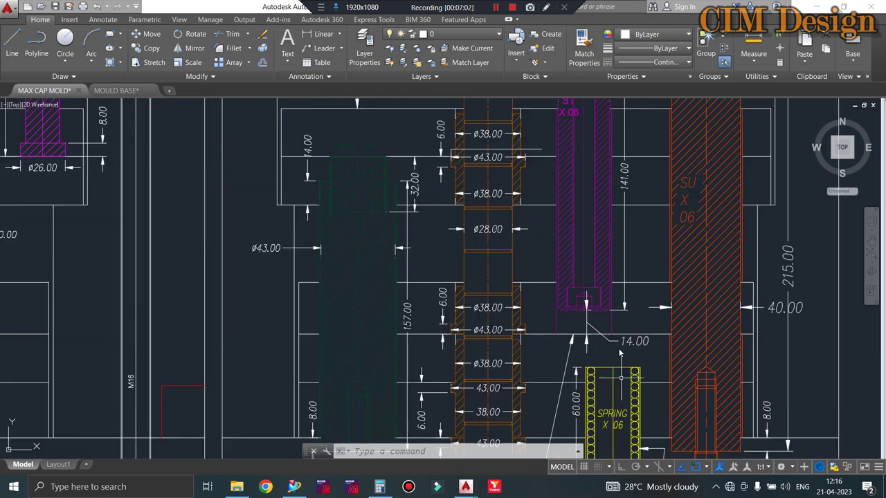
{"action": "scroll", "coordinate": [619, 351], "scroll_direction": "up", "scroll_amount": 2}
{"action": "scroll", "coordinate": [579, 300], "scroll_direction": "up", "scroll_amount": 2}
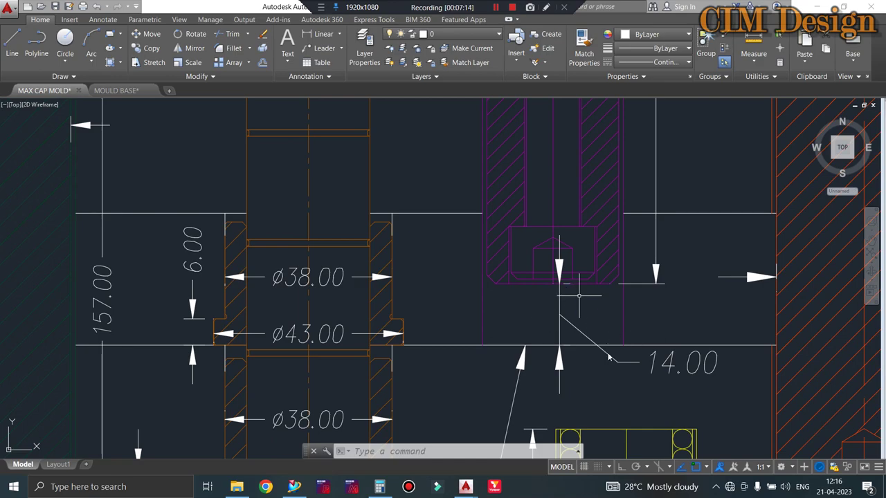
{"action": "scroll", "coordinate": [609, 358], "scroll_direction": "down", "scroll_amount": 3}
{"action": "scroll", "coordinate": [636, 358], "scroll_direction": "down", "scroll_amount": 5}
Pan across both cavity pins to check their 34.00 clearance, then zoom out to the full layout.
{"action": "scroll", "coordinate": [195, 205], "scroll_direction": "up", "scroll_amount": 6}
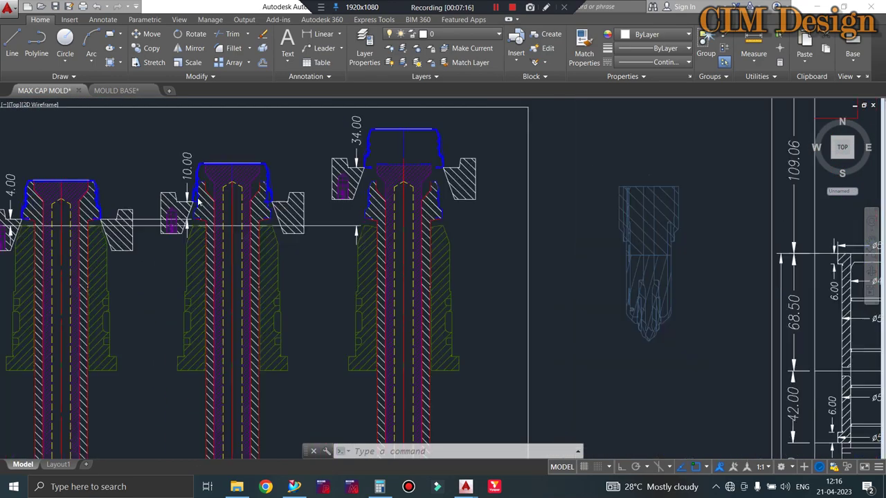
{"action": "scroll", "coordinate": [189, 179], "scroll_direction": "up", "scroll_amount": 4}
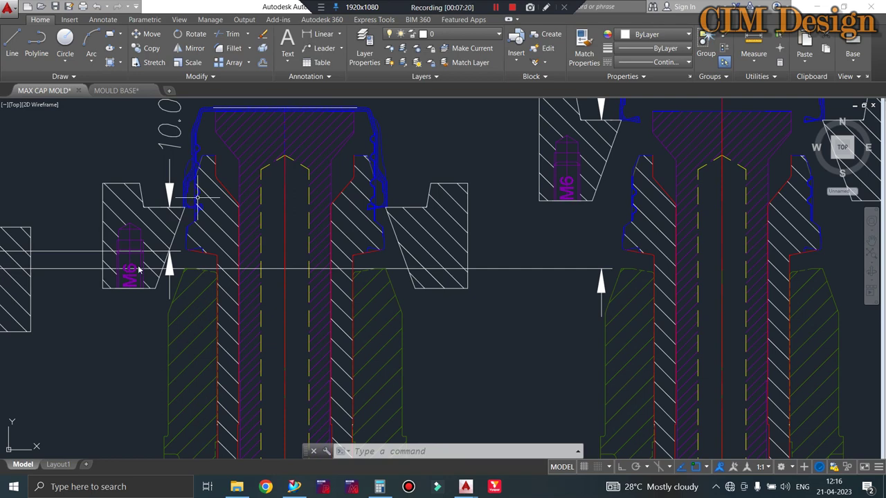
{"action": "scroll", "coordinate": [193, 200], "scroll_direction": "down", "scroll_amount": 3}
{"action": "middle_click_drag", "start_coordinate": [208, 198], "coordinate": [318, 189]}
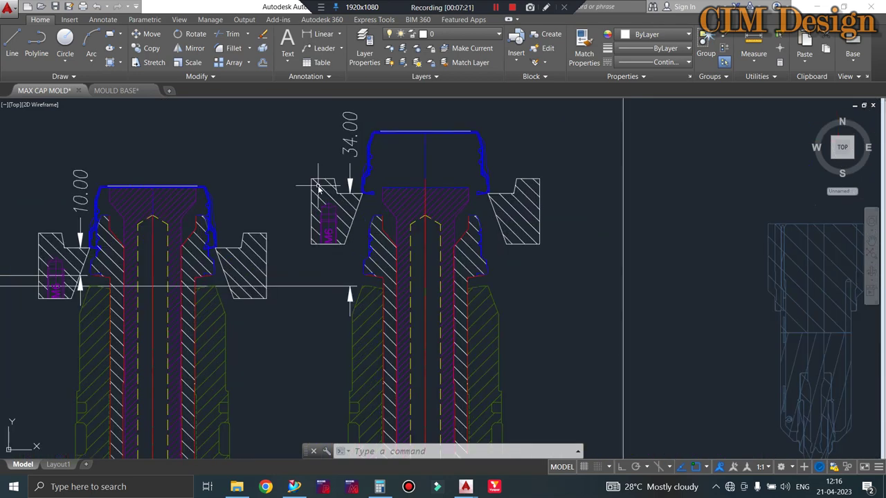
{"action": "scroll", "coordinate": [309, 207], "scroll_direction": "up", "scroll_amount": 2}
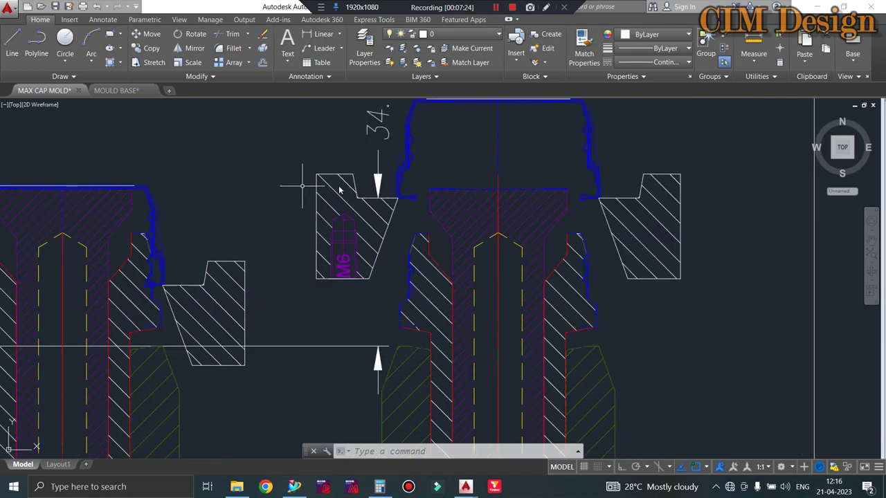
{"action": "scroll", "coordinate": [356, 194], "scroll_direction": "down", "scroll_amount": 2}
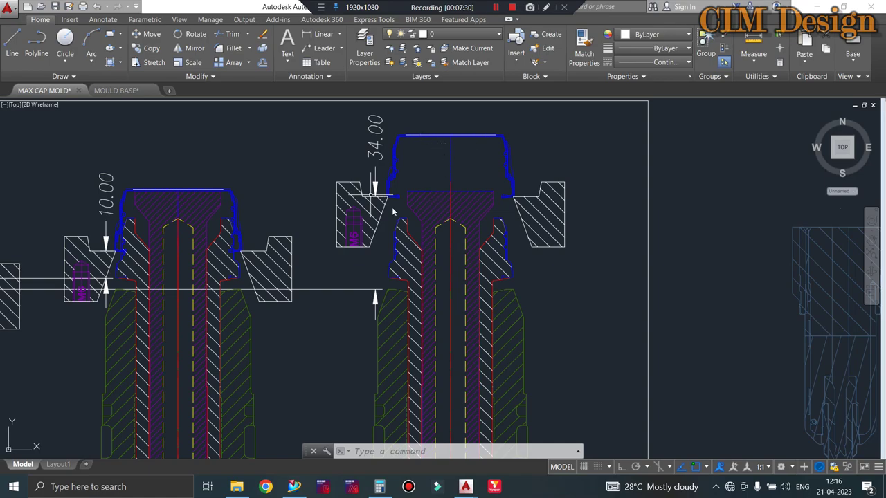
{"action": "scroll", "coordinate": [392, 211], "scroll_direction": "up", "scroll_amount": 1}
{"action": "scroll", "coordinate": [394, 208], "scroll_direction": "down", "scroll_amount": 5}
{"action": "scroll", "coordinate": [408, 242], "scroll_direction": "down", "scroll_amount": 4}
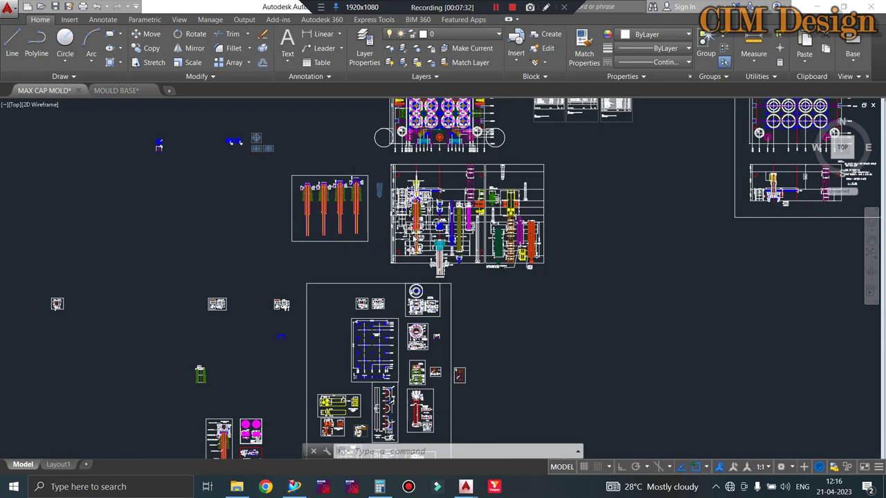
Zoom into the ejector air pipe detail.
{"action": "scroll", "coordinate": [421, 286], "scroll_direction": "up", "scroll_amount": 5}
{"action": "scroll", "coordinate": [420, 287], "scroll_direction": "up", "scroll_amount": 1}
{"action": "scroll", "coordinate": [418, 253], "scroll_direction": "up", "scroll_amount": 5}
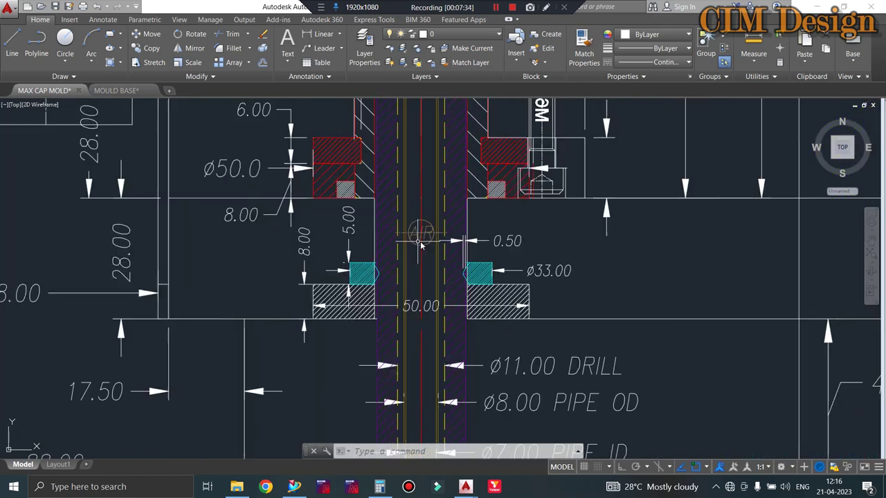
{"action": "scroll", "coordinate": [414, 229], "scroll_direction": "up", "scroll_amount": 4}
{"action": "scroll", "coordinate": [474, 213], "scroll_direction": "down", "scroll_amount": 3}
{"action": "scroll", "coordinate": [470, 263], "scroll_direction": "down", "scroll_amount": 3}
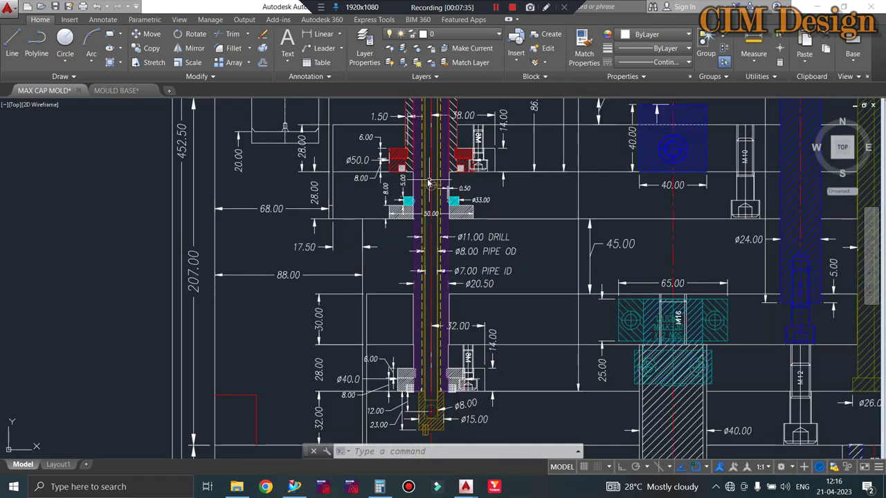
{"action": "scroll", "coordinate": [461, 362], "scroll_direction": "up", "scroll_amount": 2}
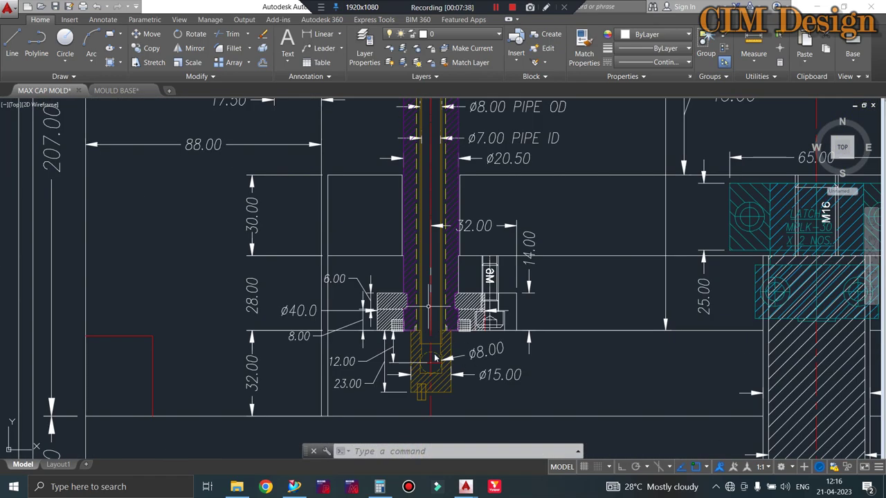
Zoom around the ejector and latch details, then back out.
{"action": "scroll", "coordinate": [480, 333], "scroll_direction": "down", "scroll_amount": 3}
{"action": "scroll", "coordinate": [450, 291], "scroll_direction": "down", "scroll_amount": 2}
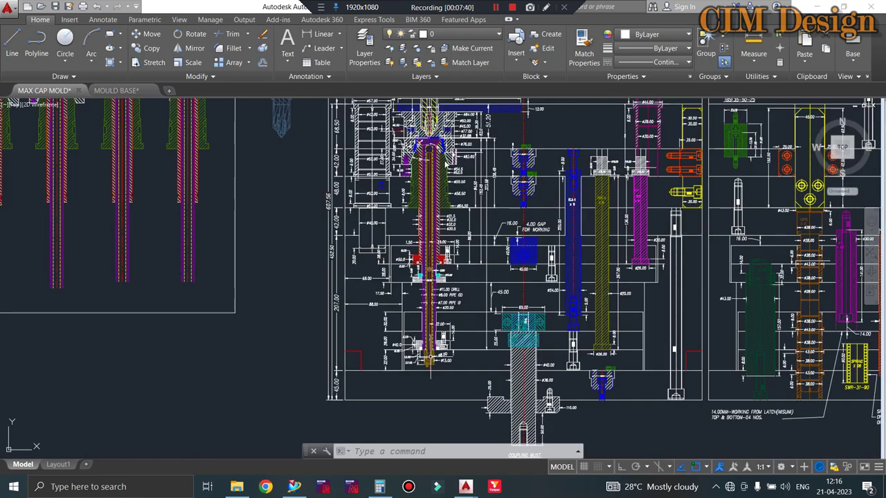
{"action": "scroll", "coordinate": [416, 249], "scroll_direction": "up", "scroll_amount": 3}
{"action": "scroll", "coordinate": [408, 234], "scroll_direction": "up", "scroll_amount": 2}
{"action": "scroll", "coordinate": [409, 234], "scroll_direction": "up", "scroll_amount": 2}
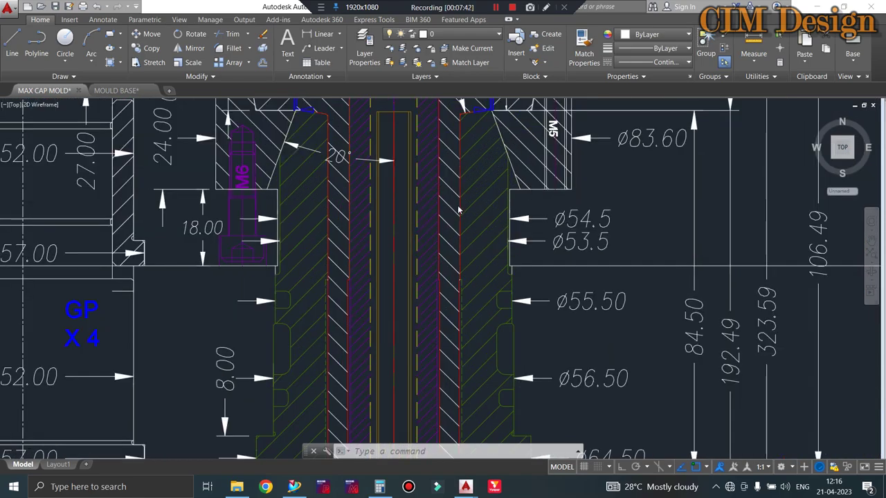
{"action": "scroll", "coordinate": [409, 145], "scroll_direction": "down", "scroll_amount": 2}
{"action": "scroll", "coordinate": [412, 142], "scroll_direction": "up", "scroll_amount": 2}
{"action": "scroll", "coordinate": [411, 142], "scroll_direction": "down", "scroll_amount": 3}
{"action": "scroll", "coordinate": [419, 162], "scroll_direction": "down", "scroll_amount": 2}
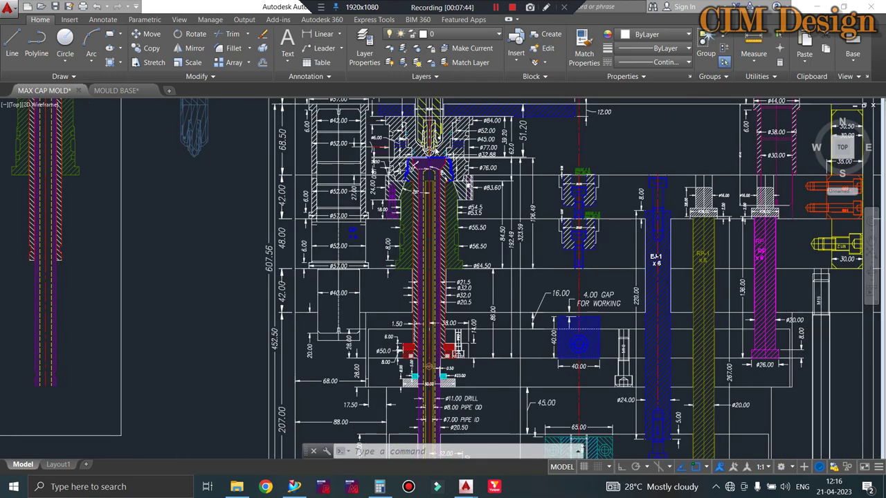
{"action": "scroll", "coordinate": [428, 184], "scroll_direction": "up", "scroll_amount": 5}
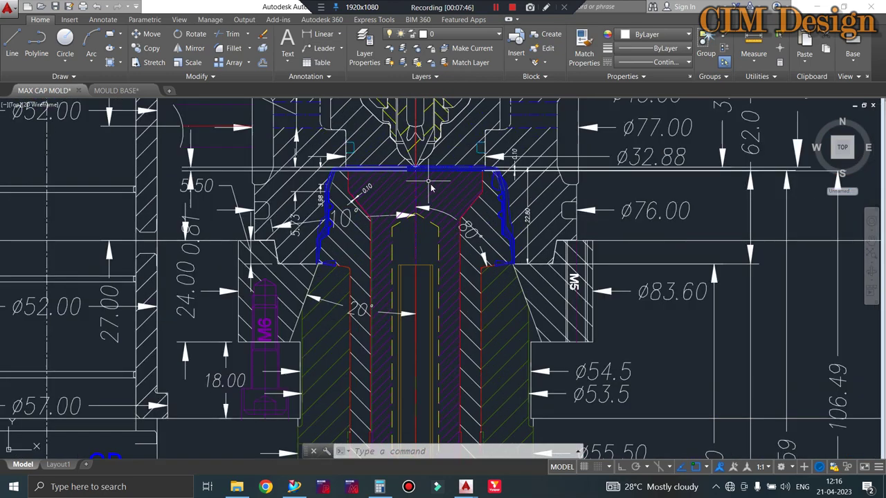
Zoom onto the ROUND INSERT, SQUARE INSERT and mould base plate BOM tables.
{"action": "scroll", "coordinate": [409, 175], "scroll_direction": "down", "scroll_amount": 2}
{"action": "scroll", "coordinate": [411, 181], "scroll_direction": "down", "scroll_amount": 2}
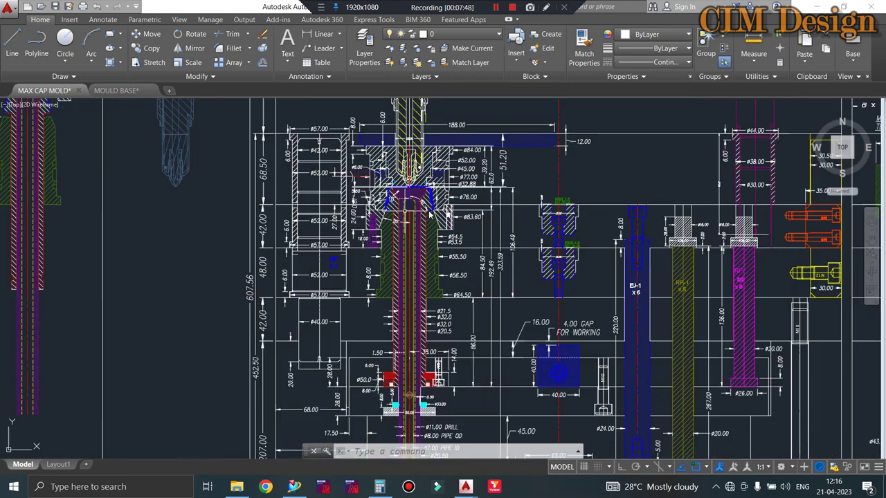
{"action": "scroll", "coordinate": [416, 222], "scroll_direction": "down", "scroll_amount": 1}
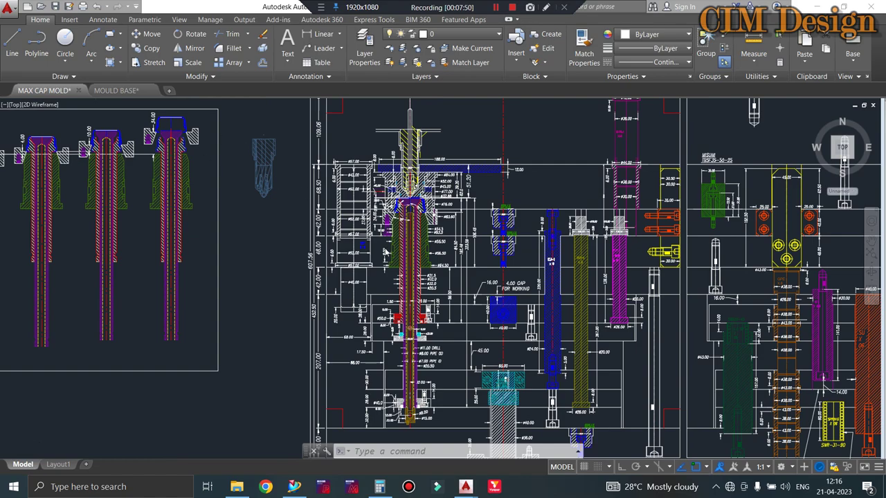
{"action": "scroll", "coordinate": [256, 170], "scroll_direction": "down", "scroll_amount": 1}
{"action": "scroll", "coordinate": [477, 338], "scroll_direction": "up", "scroll_amount": 6}
{"action": "scroll", "coordinate": [471, 249], "scroll_direction": "down", "scroll_amount": 5}
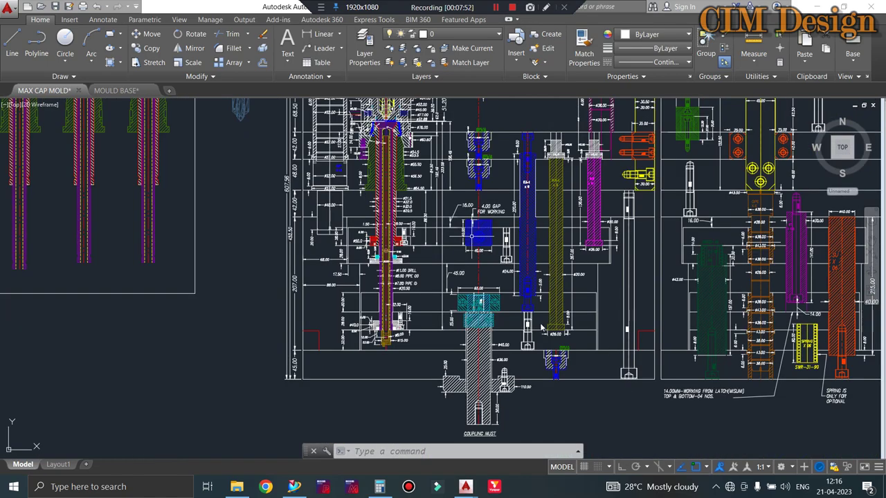
{"action": "scroll", "coordinate": [472, 242], "scroll_direction": "up", "scroll_amount": 2}
{"action": "scroll", "coordinate": [485, 249], "scroll_direction": "up", "scroll_amount": 1}
{"action": "scroll", "coordinate": [498, 257], "scroll_direction": "up", "scroll_amount": 1}
{"action": "scroll", "coordinate": [506, 261], "scroll_direction": "down", "scroll_amount": 4}
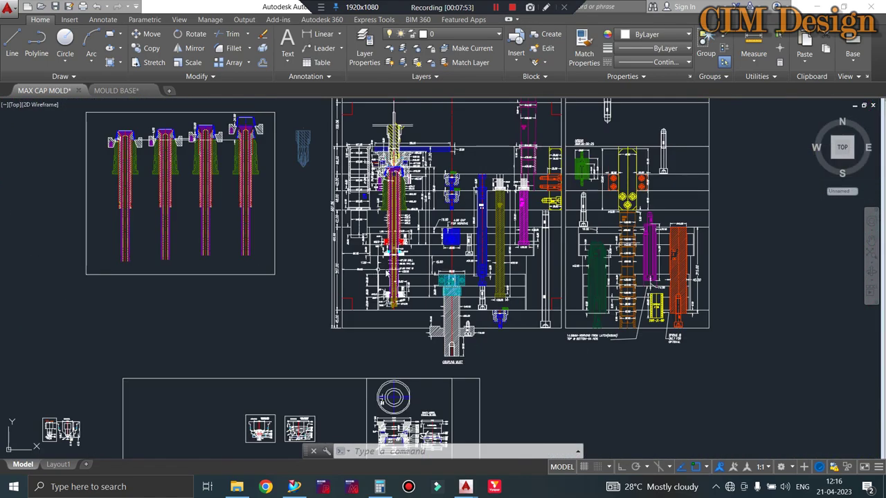
{"action": "scroll", "coordinate": [610, 259], "scroll_direction": "up", "scroll_amount": 2}
{"action": "scroll", "coordinate": [650, 222], "scroll_direction": "up", "scroll_amount": 5}
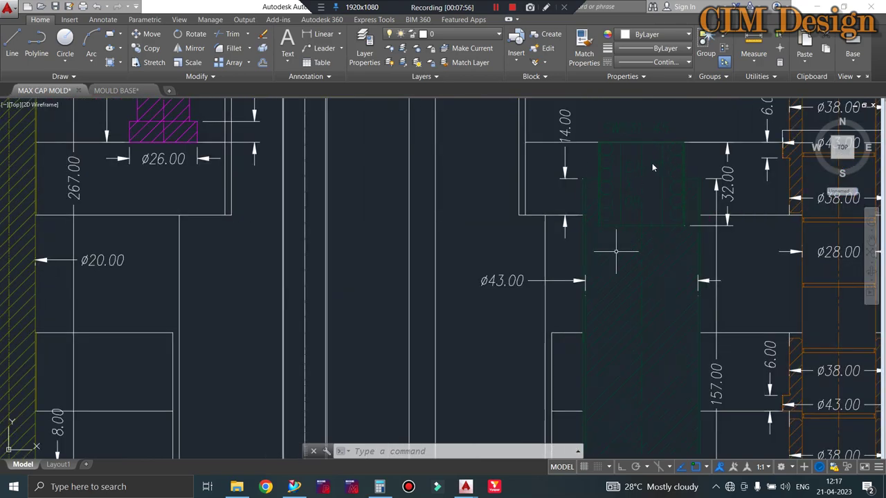
{"action": "scroll", "coordinate": [612, 173], "scroll_direction": "down", "scroll_amount": 3}
{"action": "scroll", "coordinate": [596, 263], "scroll_direction": "up", "scroll_amount": 2}
{"action": "scroll", "coordinate": [581, 346], "scroll_direction": "down", "scroll_amount": 3}
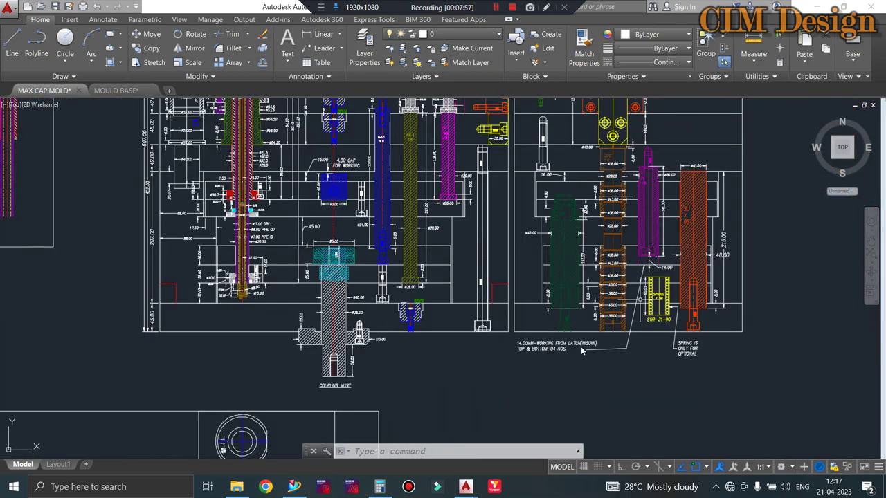
{"action": "scroll", "coordinate": [571, 336], "scroll_direction": "down", "scroll_amount": 2}
{"action": "scroll", "coordinate": [626, 259], "scroll_direction": "down", "scroll_amount": 2}
{"action": "scroll", "coordinate": [536, 298], "scroll_direction": "up", "scroll_amount": 4}
{"action": "scroll", "coordinate": [344, 387], "scroll_direction": "up", "scroll_amount": 2}
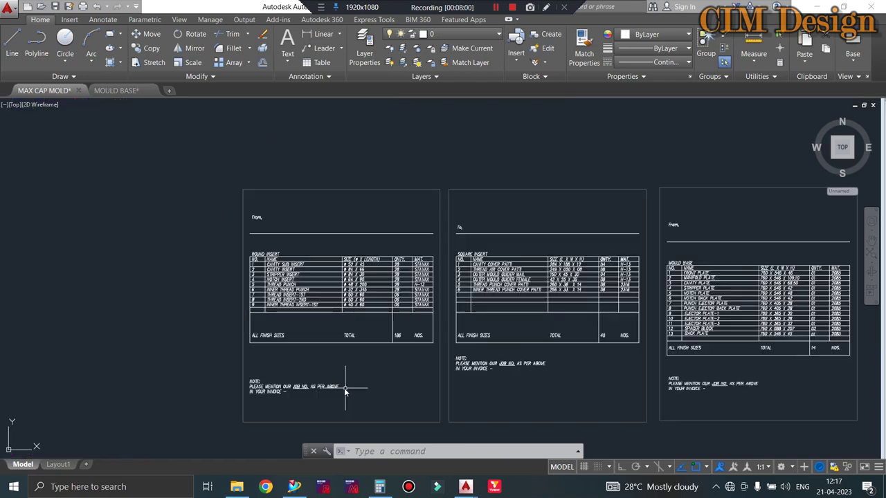
{"action": "scroll", "coordinate": [344, 388], "scroll_direction": "up", "scroll_amount": 1}
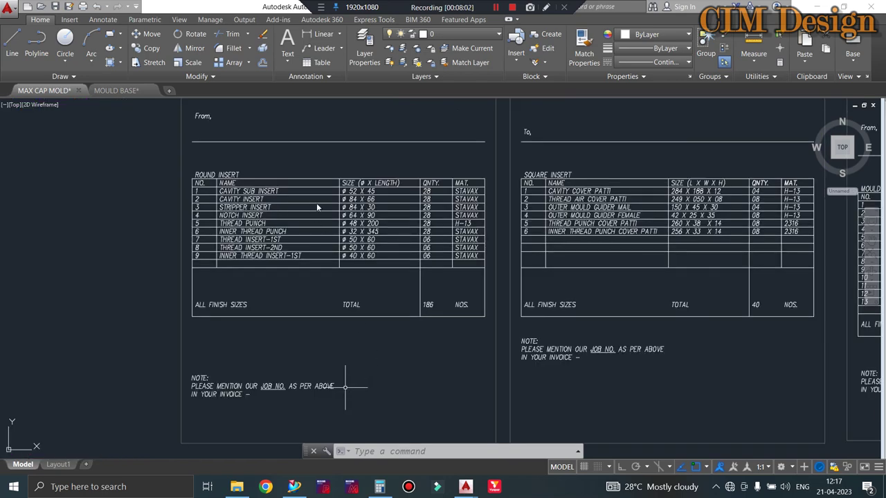
{"action": "scroll", "coordinate": [490, 199], "scroll_direction": "up", "scroll_amount": 2}
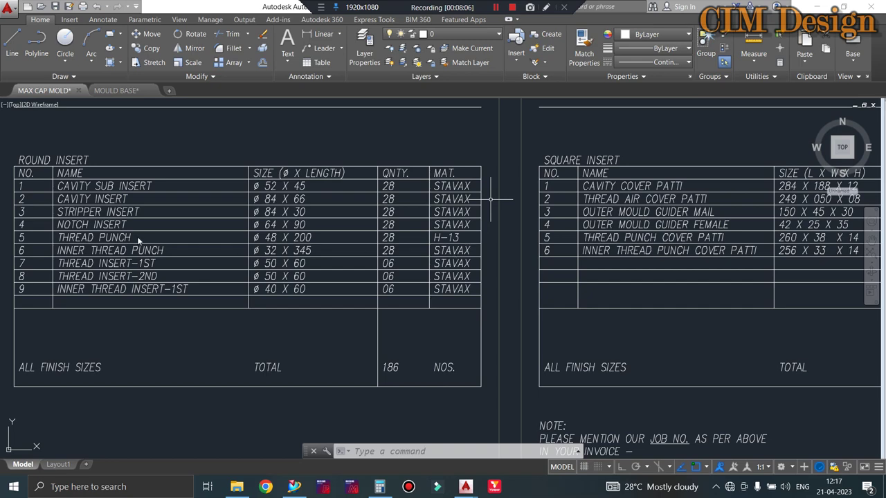
{"action": "scroll", "coordinate": [490, 199], "scroll_direction": "down", "scroll_amount": 2}
{"action": "scroll", "coordinate": [687, 237], "scroll_direction": "up", "scroll_amount": 2}
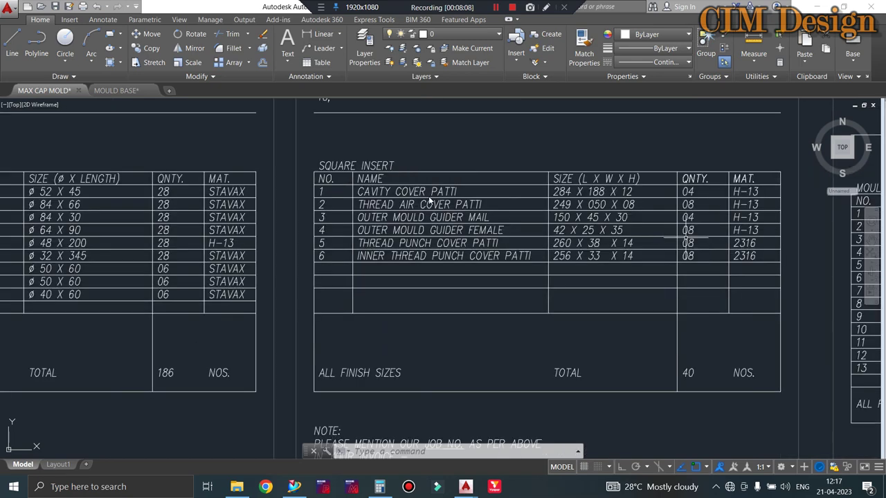
{"action": "scroll", "coordinate": [687, 236], "scroll_direction": "down", "scroll_amount": 2}
{"action": "scroll", "coordinate": [688, 246], "scroll_direction": "up", "scroll_amount": 2}
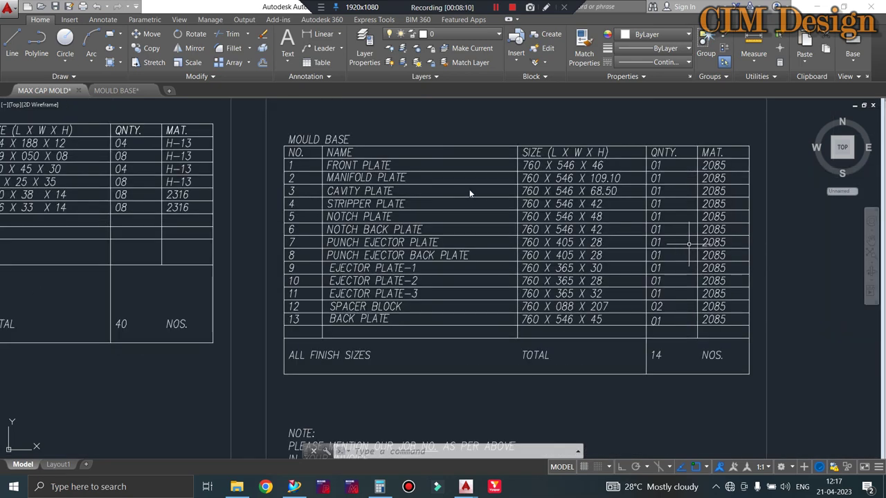
{"action": "scroll", "coordinate": [539, 208], "scroll_direction": "down", "scroll_amount": 2}
{"action": "scroll", "coordinate": [534, 211], "scroll_direction": "down", "scroll_amount": 2}
{"action": "scroll", "coordinate": [554, 211], "scroll_direction": "down", "scroll_amount": 5}
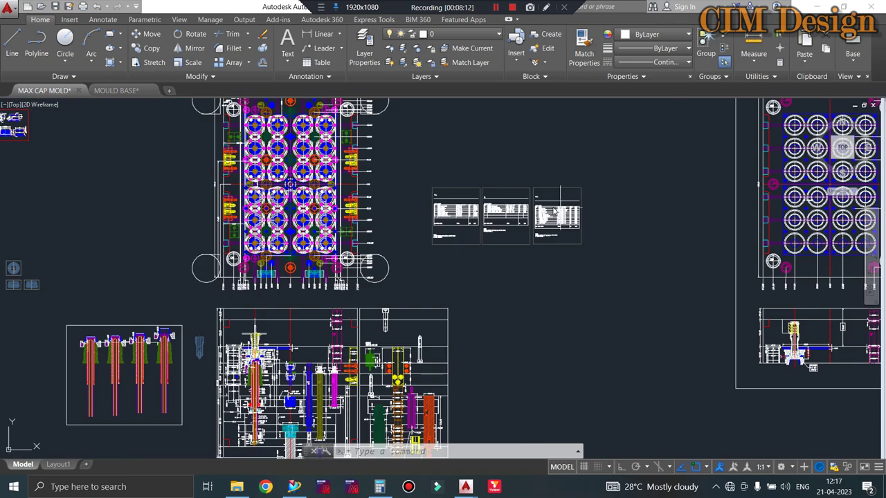
{"action": "scroll", "coordinate": [554, 211], "scroll_direction": "down", "scroll_amount": 2}
{"action": "scroll", "coordinate": [682, 220], "scroll_direction": "up", "scroll_amount": 2}
{"action": "scroll", "coordinate": [682, 222], "scroll_direction": "up", "scroll_amount": 3}
{"action": "scroll", "coordinate": [735, 360], "scroll_direction": "up", "scroll_amount": 2}
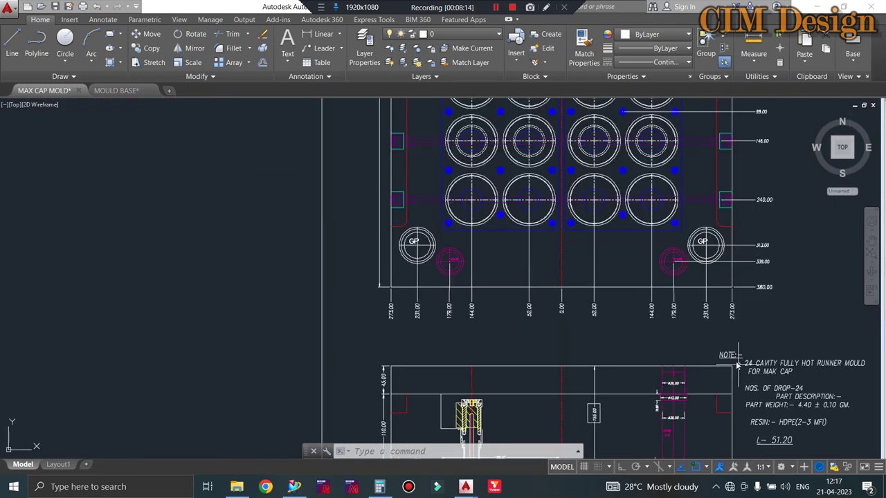
{"action": "scroll", "coordinate": [738, 364], "scroll_direction": "down", "scroll_amount": 3}
{"action": "scroll", "coordinate": [516, 297], "scroll_direction": "up", "scroll_amount": 3}
{"action": "scroll", "coordinate": [519, 292], "scroll_direction": "up", "scroll_amount": 1}
{"action": "scroll", "coordinate": [542, 296], "scroll_direction": "down", "scroll_amount": 4}
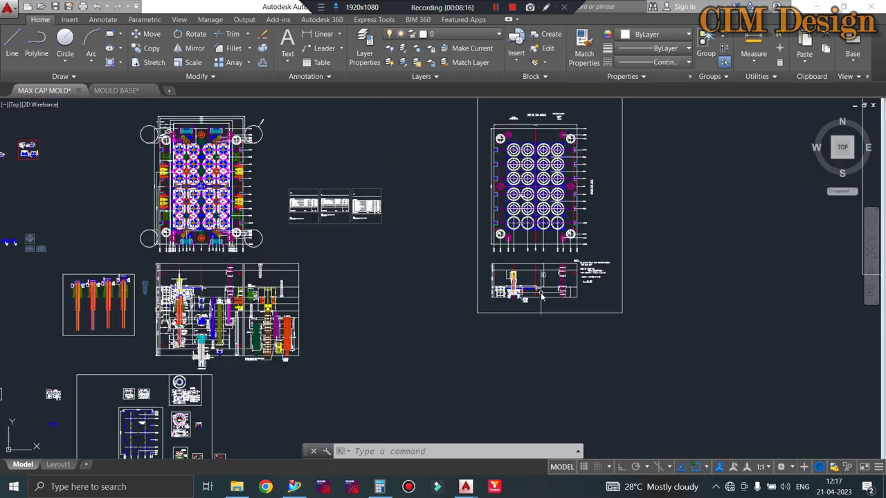
{"action": "scroll", "coordinate": [542, 296], "scroll_direction": "up", "scroll_amount": 3}
{"action": "scroll", "coordinate": [542, 297], "scroll_direction": "up", "scroll_amount": 1}
{"action": "scroll", "coordinate": [526, 291], "scroll_direction": "down", "scroll_amount": 4}
{"action": "scroll", "coordinate": [458, 288], "scroll_direction": "down", "scroll_amount": 3}
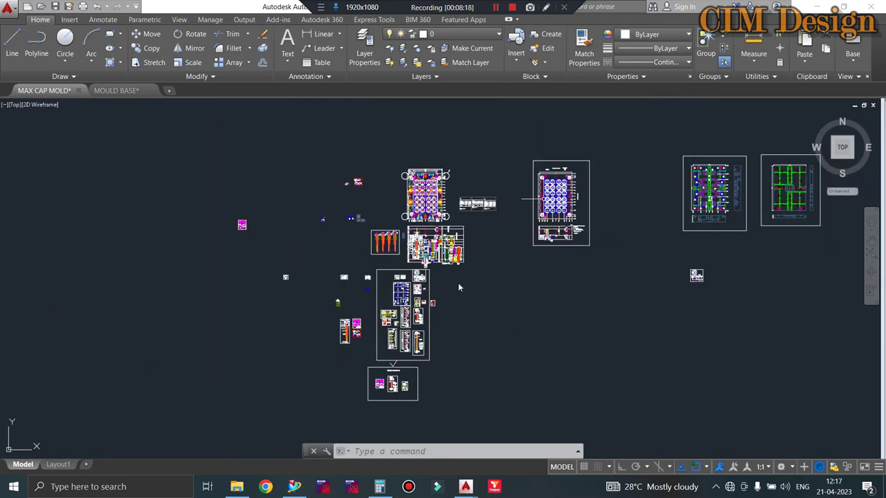
{"action": "scroll", "coordinate": [465, 324], "scroll_direction": "up", "scroll_amount": 2}
{"action": "scroll", "coordinate": [346, 303], "scroll_direction": "down", "scroll_amount": 2}
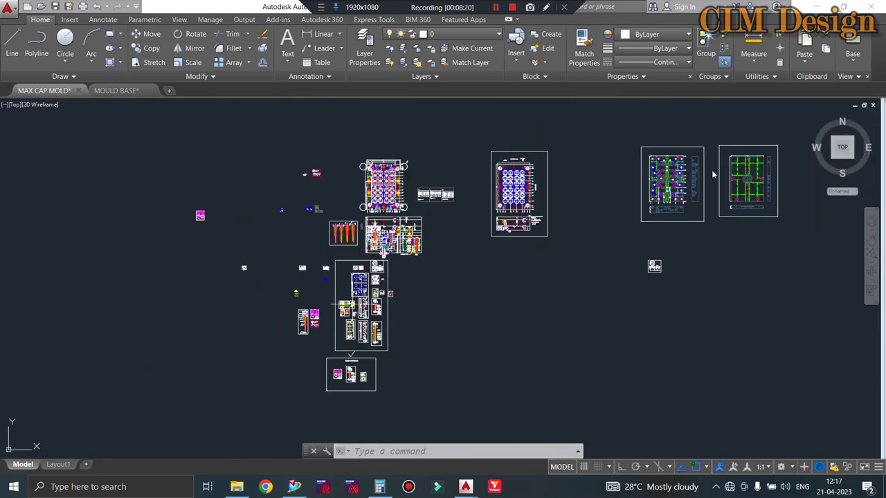
{"action": "scroll", "coordinate": [741, 172], "scroll_direction": "up", "scroll_amount": 2}
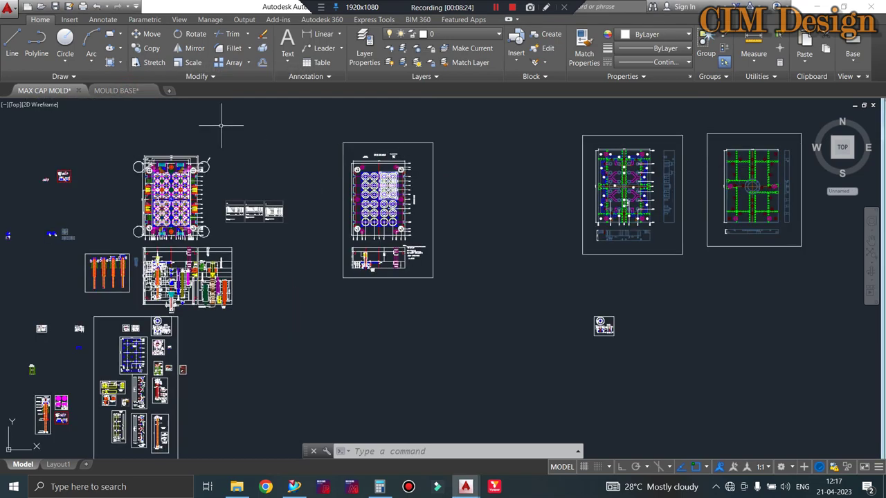
Switch to the MOULD BASE drawing and zoom onto its plate sheets.
{"action": "left_click", "coordinate": [117, 91]}
{"action": "scroll", "coordinate": [421, 291], "scroll_direction": "down", "scroll_amount": 3}
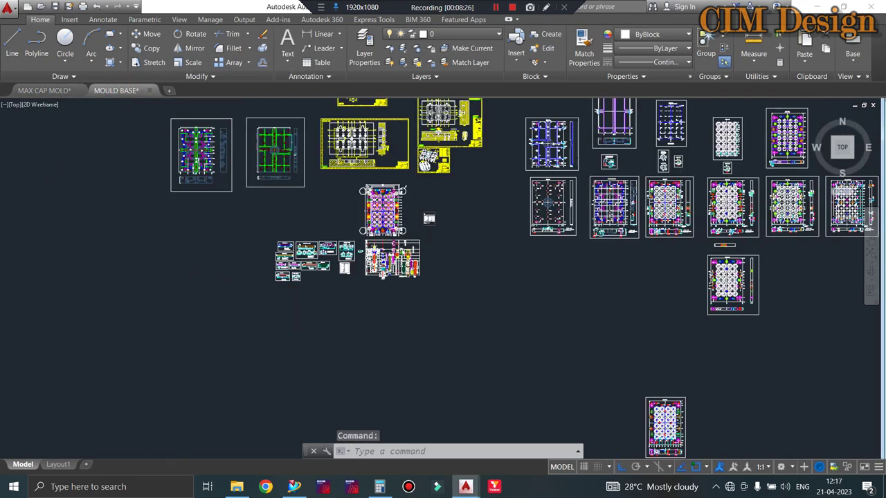
{"action": "scroll", "coordinate": [291, 204], "scroll_direction": "up", "scroll_amount": 5}
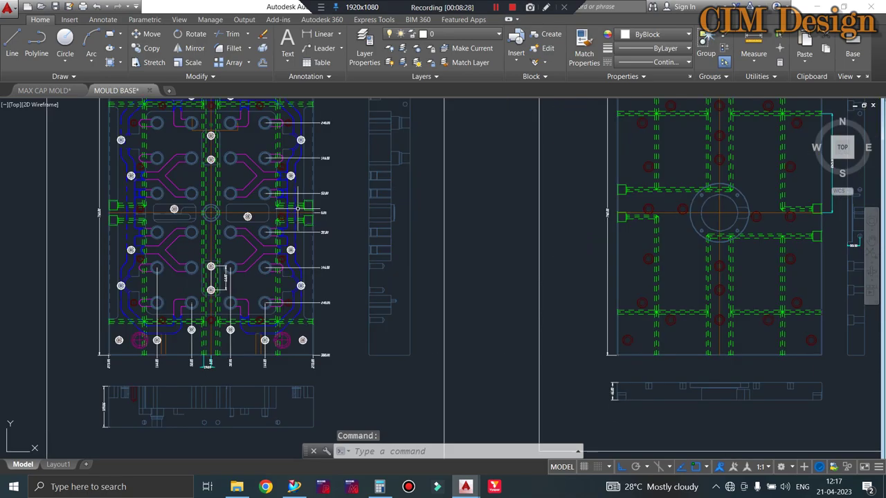
{"action": "scroll", "coordinate": [291, 204], "scroll_direction": "down", "scroll_amount": 2}
{"action": "scroll", "coordinate": [350, 245], "scroll_direction": "down", "scroll_amount": 2}
{"action": "scroll", "coordinate": [349, 245], "scroll_direction": "down", "scroll_amount": 1}
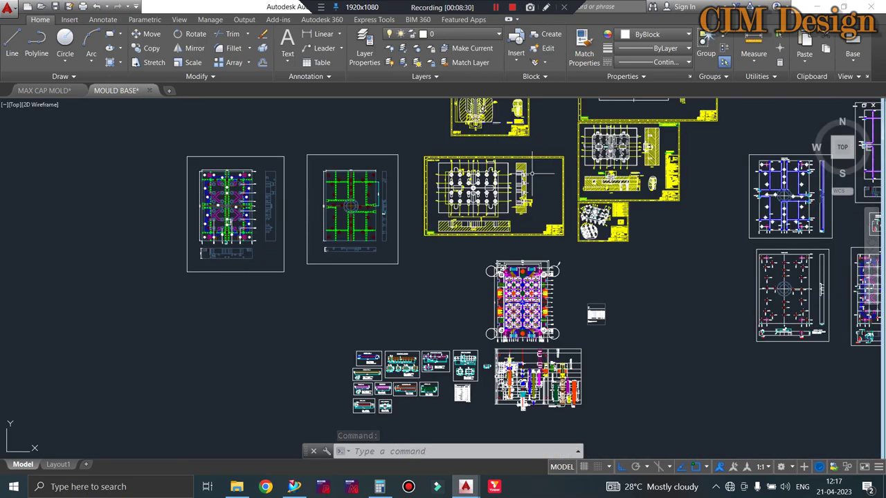
{"action": "scroll", "coordinate": [350, 245], "scroll_direction": "down", "scroll_amount": 1}
Zoom through the rows of 24-cavity mould plate sheets.
{"action": "scroll", "coordinate": [459, 315], "scroll_direction": "up", "scroll_amount": 3}
{"action": "scroll", "coordinate": [458, 315], "scroll_direction": "down", "scroll_amount": 3}
{"action": "scroll", "coordinate": [458, 315], "scroll_direction": "down", "scroll_amount": 1}
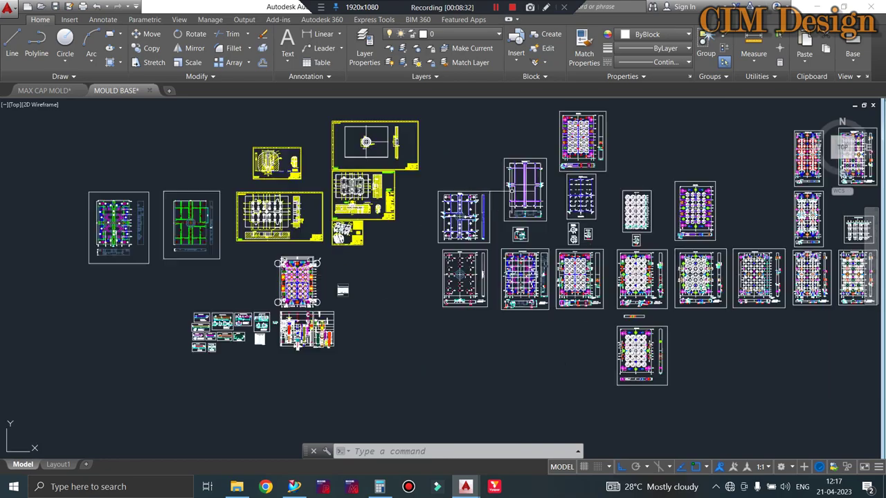
{"action": "scroll", "coordinate": [459, 315], "scroll_direction": "up", "scroll_amount": 4}
{"action": "scroll", "coordinate": [458, 315], "scroll_direction": "up", "scroll_amount": 2}
{"action": "scroll", "coordinate": [458, 315], "scroll_direction": "down", "scroll_amount": 4}
{"action": "scroll", "coordinate": [485, 207], "scroll_direction": "up", "scroll_amount": 5}
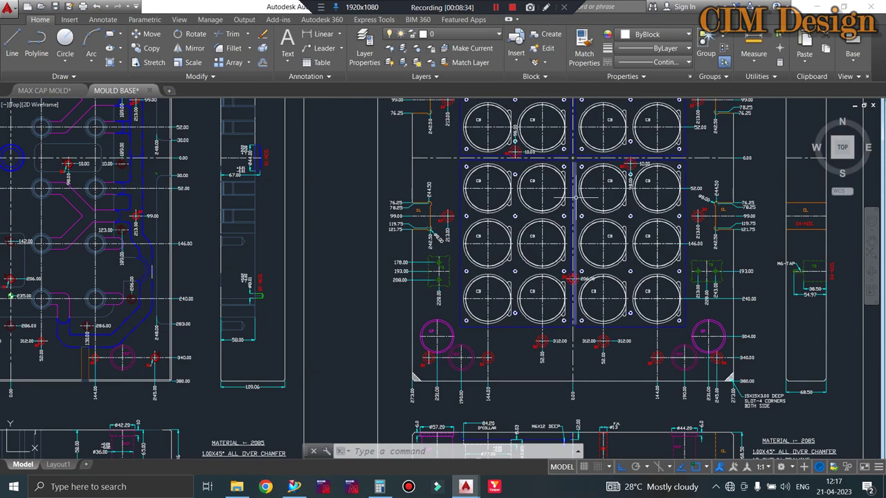
{"action": "scroll", "coordinate": [270, 124], "scroll_direction": "down", "scroll_amount": 1}
{"action": "scroll", "coordinate": [270, 123], "scroll_direction": "down", "scroll_amount": 3}
{"action": "scroll", "coordinate": [458, 315], "scroll_direction": "up", "scroll_amount": 4}
{"action": "scroll", "coordinate": [458, 315], "scroll_direction": "down", "scroll_amount": 2}
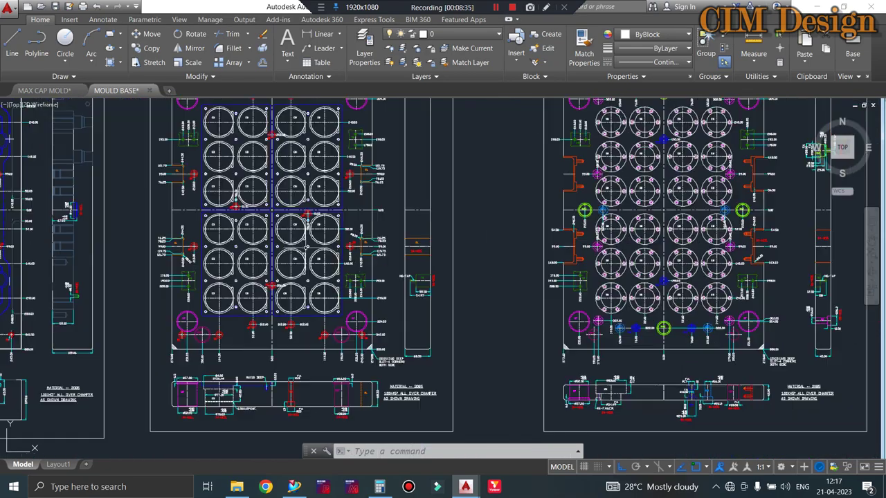
{"action": "scroll", "coordinate": [459, 315], "scroll_direction": "down", "scroll_amount": 1}
{"action": "scroll", "coordinate": [458, 315], "scroll_direction": "down", "scroll_amount": 3}
{"action": "scroll", "coordinate": [415, 347], "scroll_direction": "up", "scroll_amount": 4}
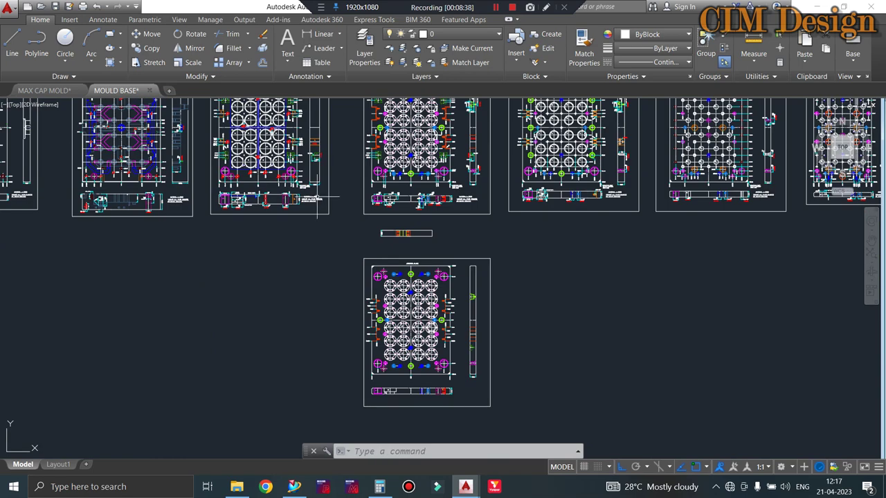
{"action": "scroll", "coordinate": [393, 382], "scroll_direction": "up", "scroll_amount": 1}
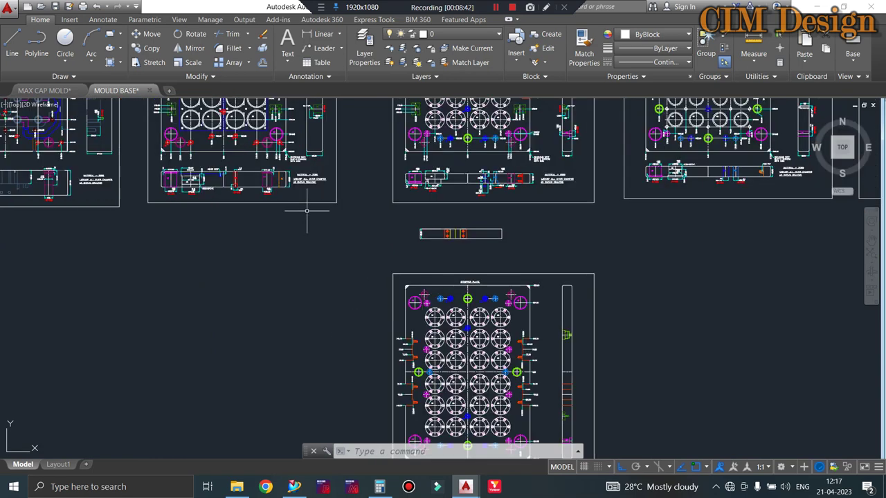
Continue zooming across the plate sheets and the colour-coded assembled plate layout.
{"action": "scroll", "coordinate": [307, 211], "scroll_direction": "down", "scroll_amount": 2}
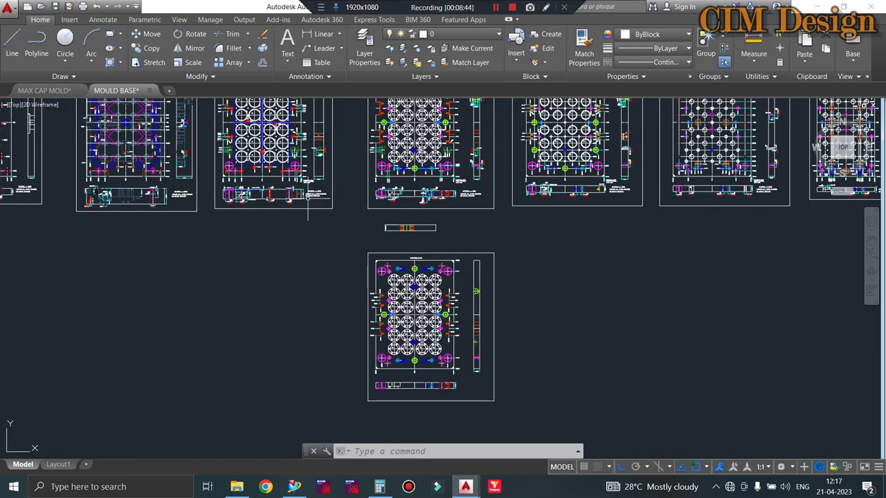
{"action": "scroll", "coordinate": [305, 211], "scroll_direction": "down", "scroll_amount": 2}
{"action": "scroll", "coordinate": [284, 139], "scroll_direction": "up", "scroll_amount": 4}
{"action": "scroll", "coordinate": [283, 137], "scroll_direction": "down", "scroll_amount": 1}
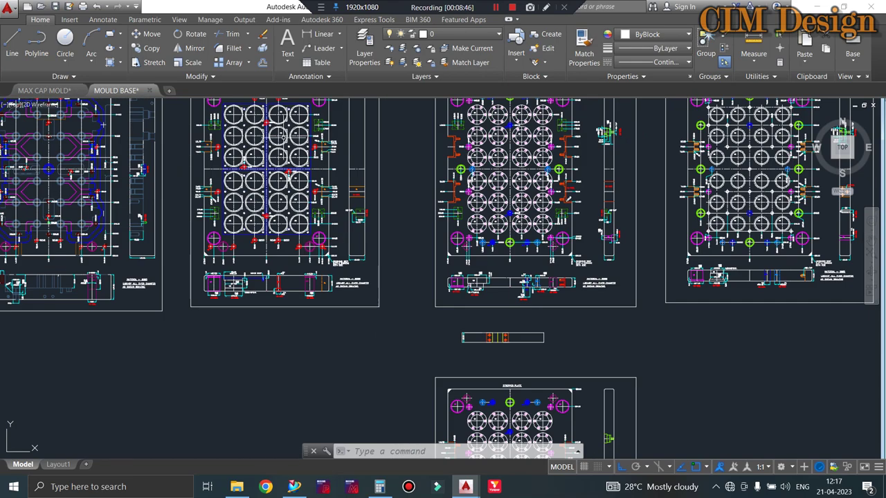
{"action": "scroll", "coordinate": [290, 137], "scroll_direction": "down", "scroll_amount": 2}
{"action": "scroll", "coordinate": [305, 138], "scroll_direction": "down", "scroll_amount": 3}
{"action": "scroll", "coordinate": [331, 139], "scroll_direction": "down", "scroll_amount": 2}
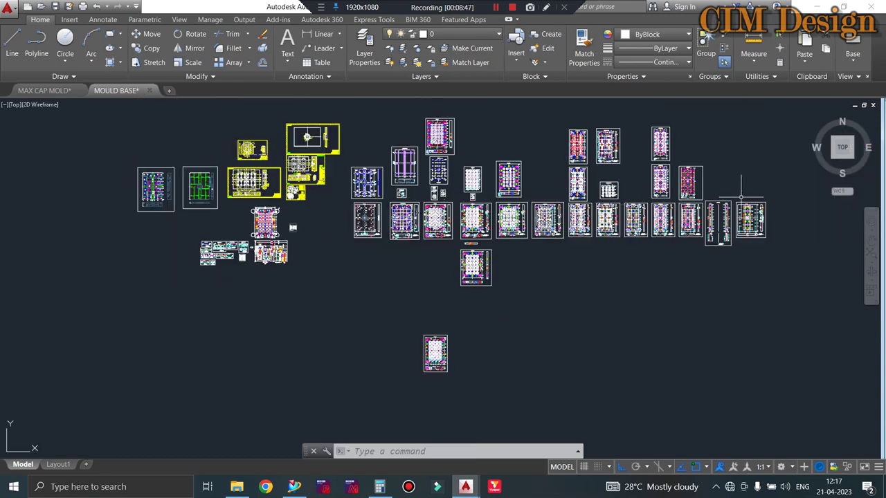
{"action": "scroll", "coordinate": [664, 222], "scroll_direction": "up", "scroll_amount": 5}
{"action": "scroll", "coordinate": [664, 222], "scroll_direction": "up", "scroll_amount": 2}
{"action": "scroll", "coordinate": [661, 229], "scroll_direction": "down", "scroll_amount": 2}
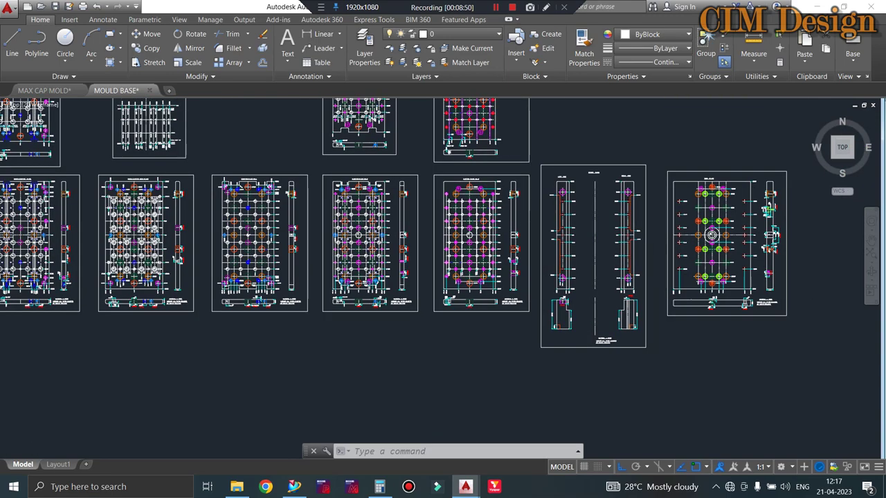
{"action": "scroll", "coordinate": [623, 221], "scroll_direction": "down", "scroll_amount": 3}
{"action": "scroll", "coordinate": [599, 197], "scroll_direction": "down", "scroll_amount": 2}
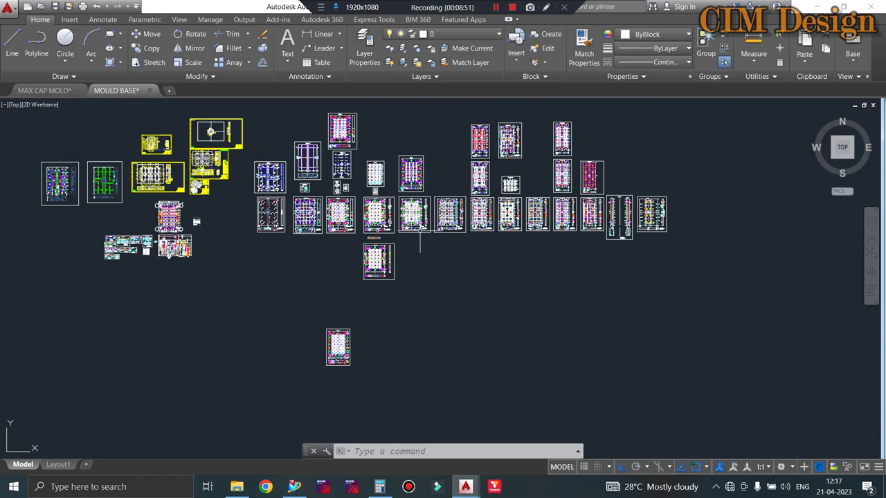
{"action": "scroll", "coordinate": [356, 318], "scroll_direction": "up", "scroll_amount": 5}
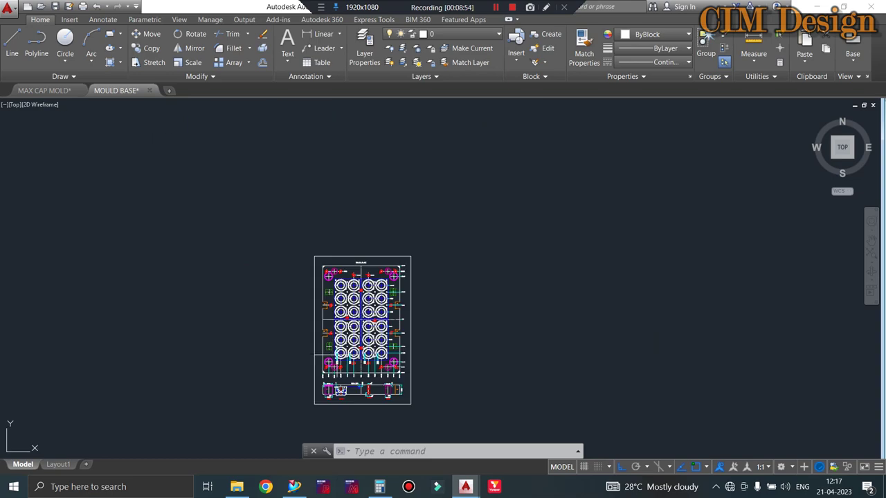
{"action": "scroll", "coordinate": [359, 325], "scroll_direction": "up", "scroll_amount": 2}
{"action": "scroll", "coordinate": [439, 328], "scroll_direction": "down", "scroll_amount": 5}
{"action": "scroll", "coordinate": [439, 329], "scroll_direction": "down", "scroll_amount": 2}
{"action": "scroll", "coordinate": [429, 326], "scroll_direction": "up", "scroll_amount": 5}
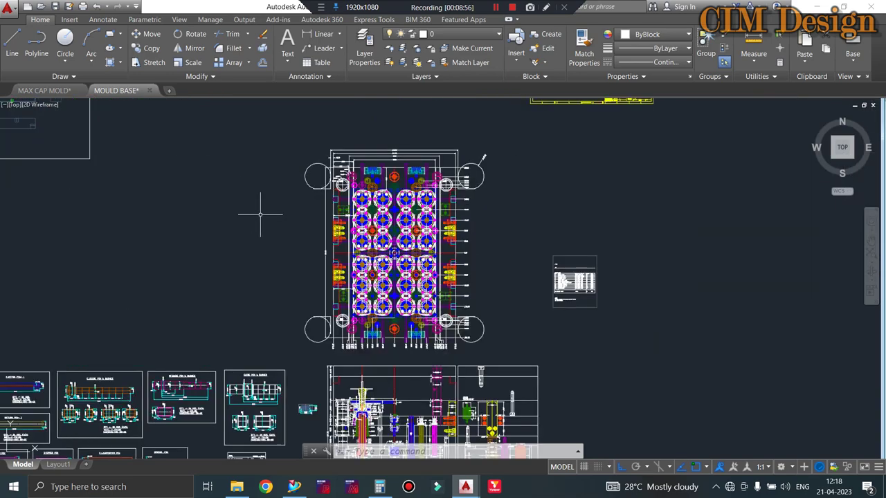
Switch to Siemens NX and cut the cap model with a View Section (Ctrl+H).
{"action": "left_click", "coordinate": [295, 486]}
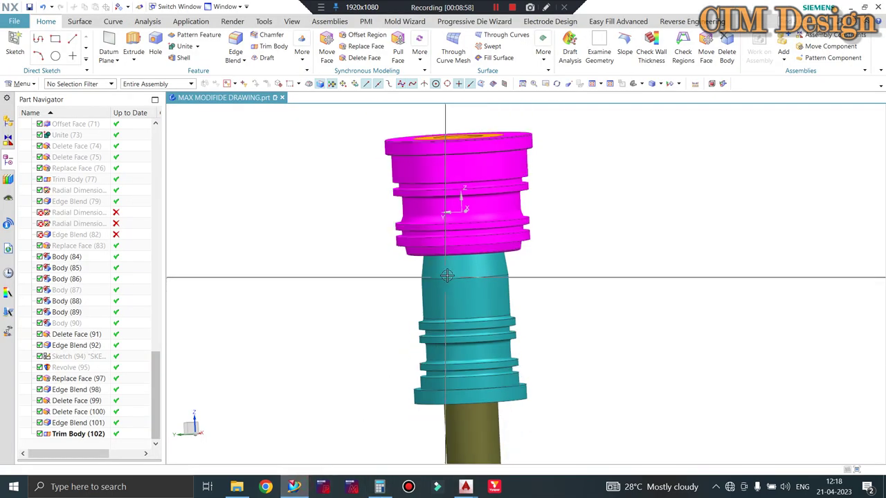
{"action": "key", "text": "ctrl+h"}
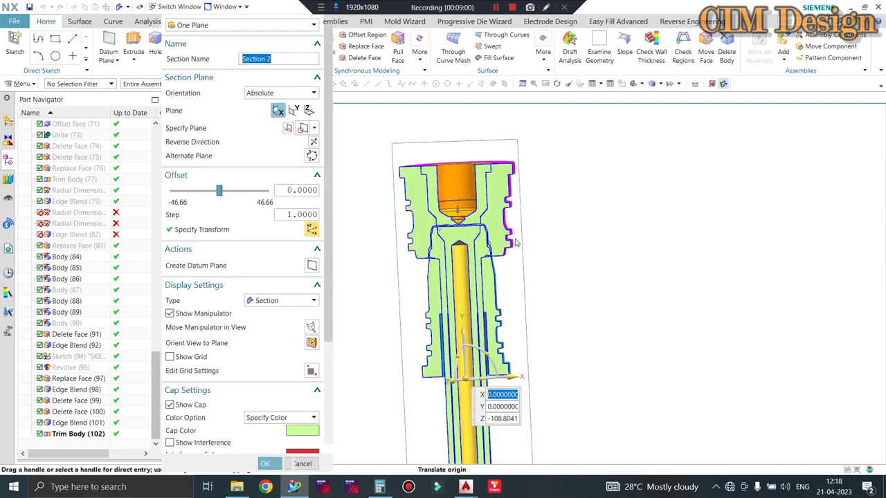
{"action": "middle_click", "coordinate": [682, 260]}
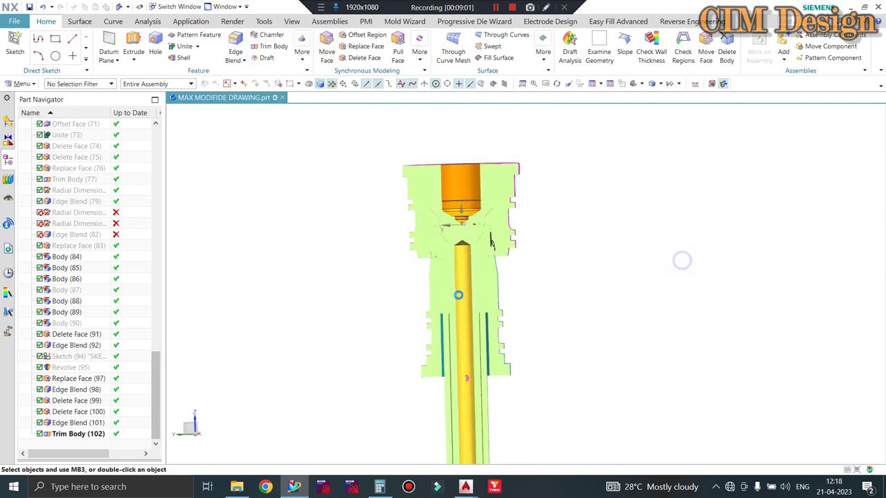
Show the Assembly Navigator and orbit the sectioned cap to inspect its internal walls and threads.
{"action": "left_click", "coordinate": [9, 122]}
{"action": "scroll", "coordinate": [495, 242], "scroll_direction": "down", "scroll_amount": 2}
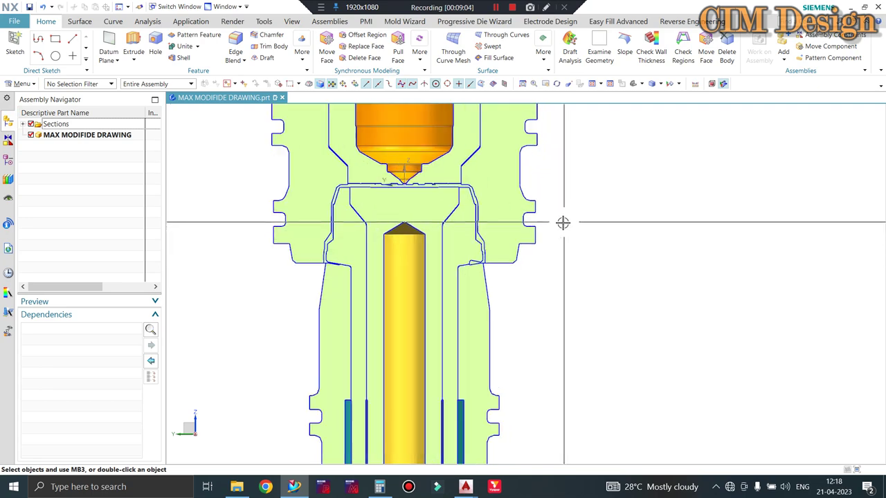
{"action": "mouse_move", "coordinate": [441, 280]}
{"action": "middle_mouse_down"}
{"action": "mouse_move", "coordinate": [429, 226]}
{"action": "mouse_move", "coordinate": [447, 215]}
{"action": "middle_mouse_up"}
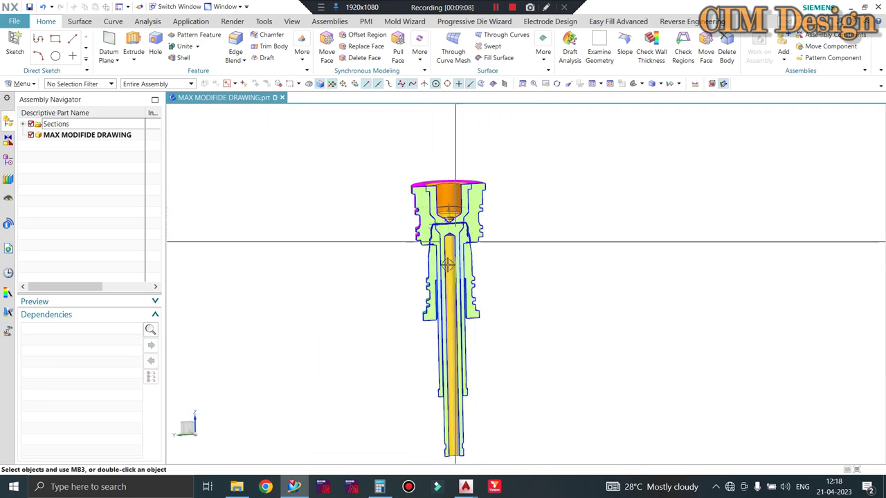
{"action": "scroll", "coordinate": [448, 353], "scroll_direction": "up", "scroll_amount": 2}
{"action": "scroll", "coordinate": [448, 317], "scroll_direction": "up", "scroll_amount": 2}
{"action": "scroll", "coordinate": [445, 319], "scroll_direction": "down", "scroll_amount": 3}
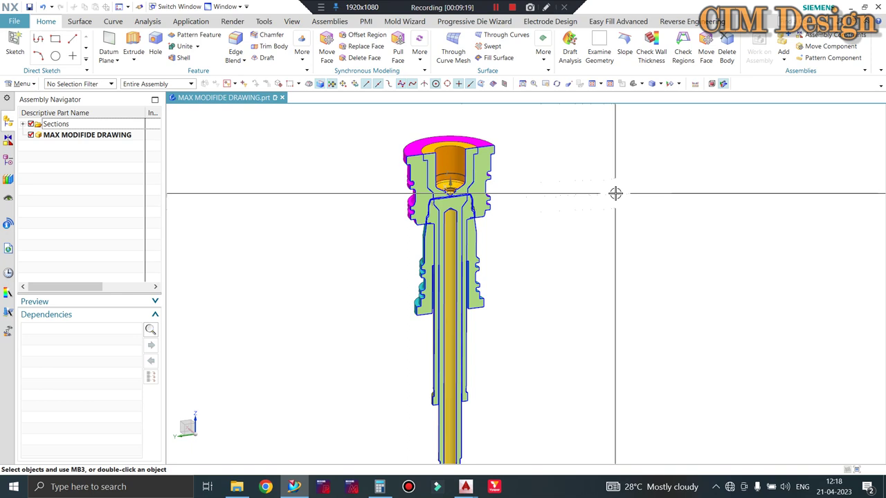
{"action": "scroll", "coordinate": [458, 216], "scroll_direction": "up", "scroll_amount": 2}
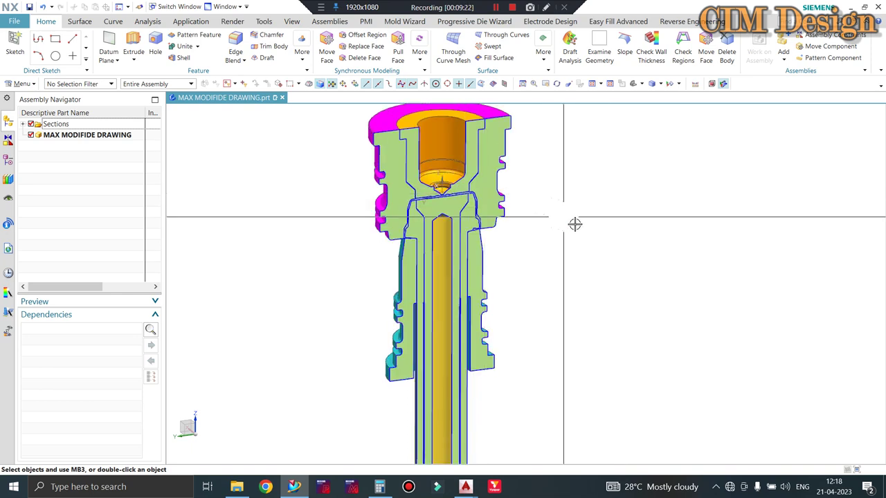
{"action": "scroll", "coordinate": [575, 223], "scroll_direction": "down", "scroll_amount": 2}
{"action": "mouse_move", "coordinate": [548, 196]}
{"action": "middle_mouse_down"}
{"action": "mouse_move", "coordinate": [554, 203]}
{"action": "mouse_move", "coordinate": [530, 188]}
{"action": "middle_mouse_up"}
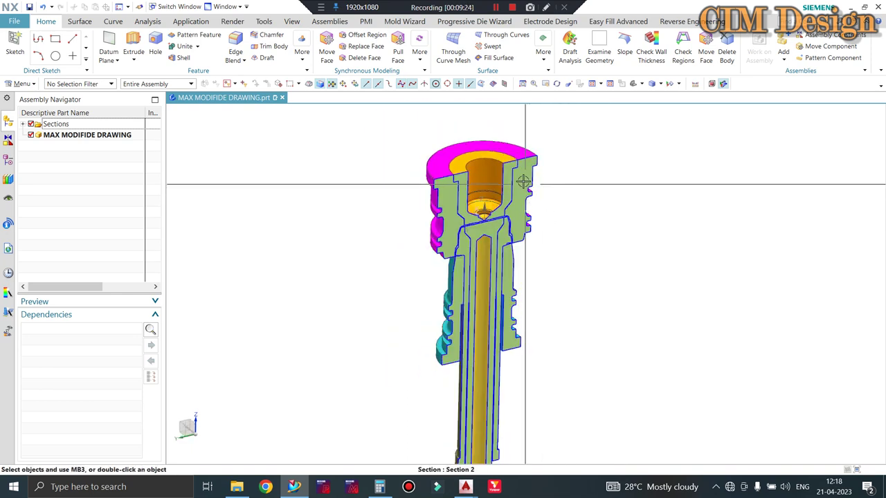